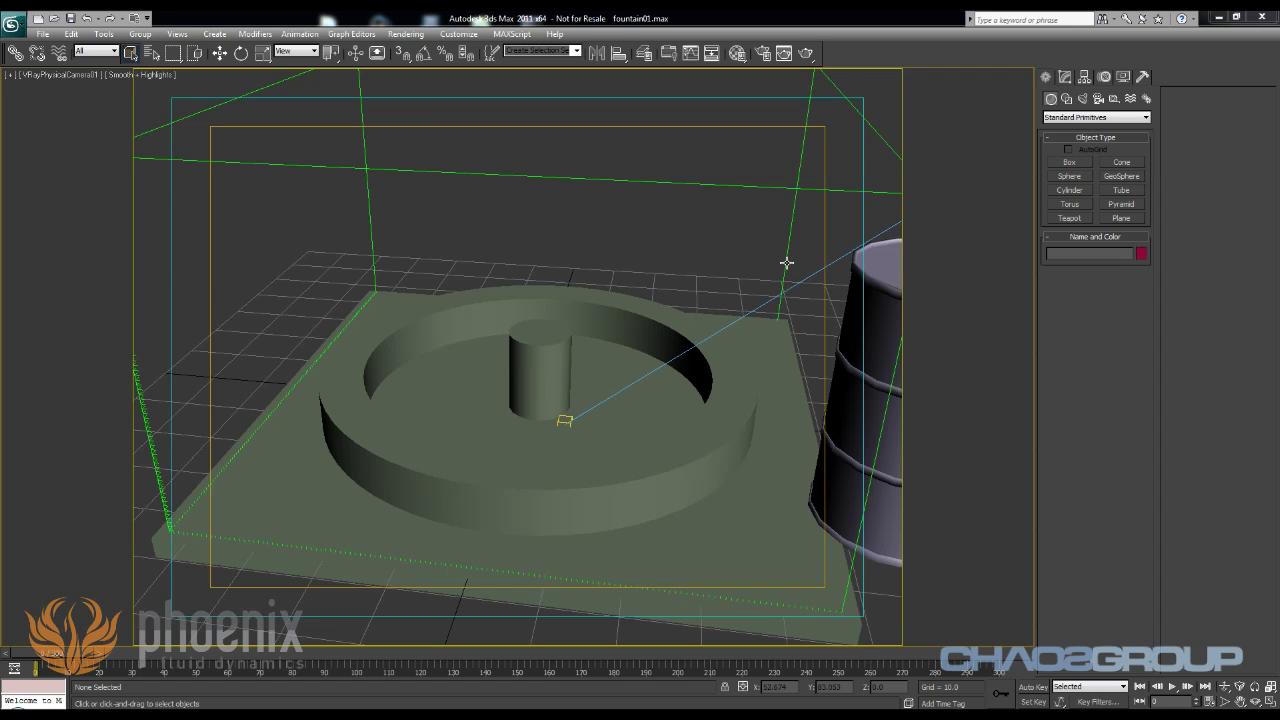
- Select the PhoenixFD01 simulator that encloses the fountain in the camera viewport
left_click(786, 262)
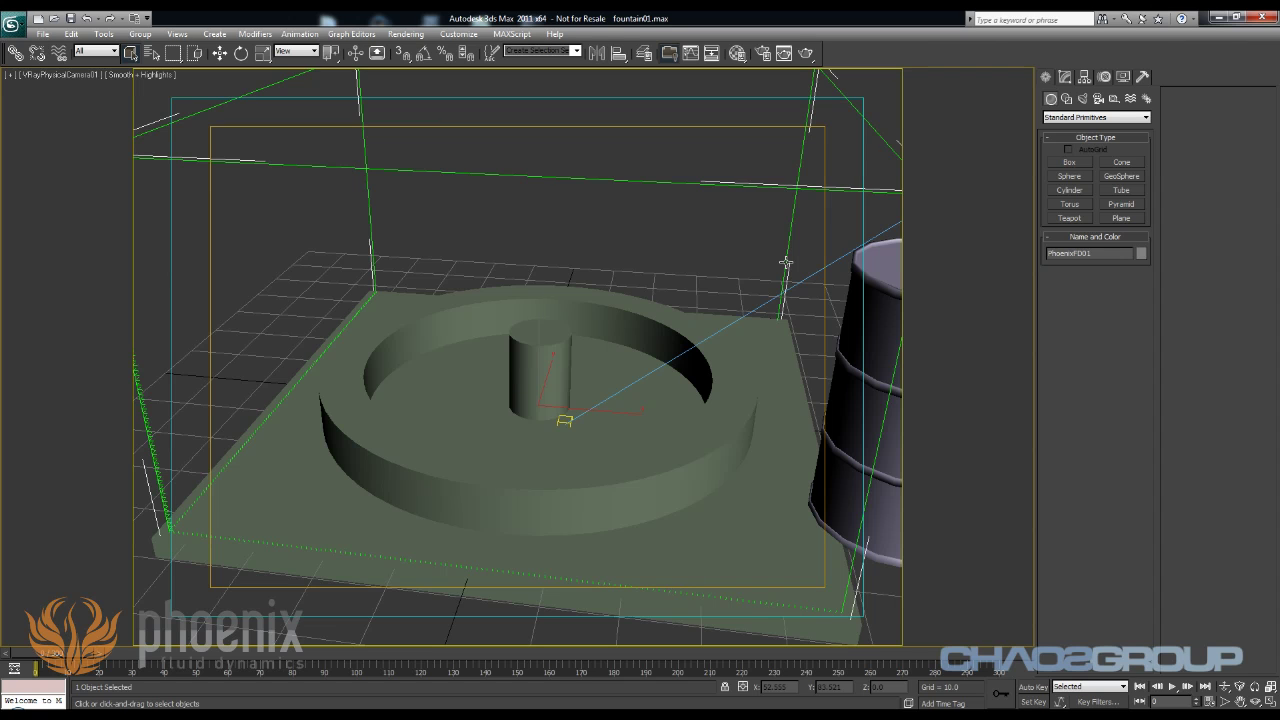
- Start the fountain simulation from the PhoenixFD01 Simulation rollout in the Modify panel
left_click(1064, 78)
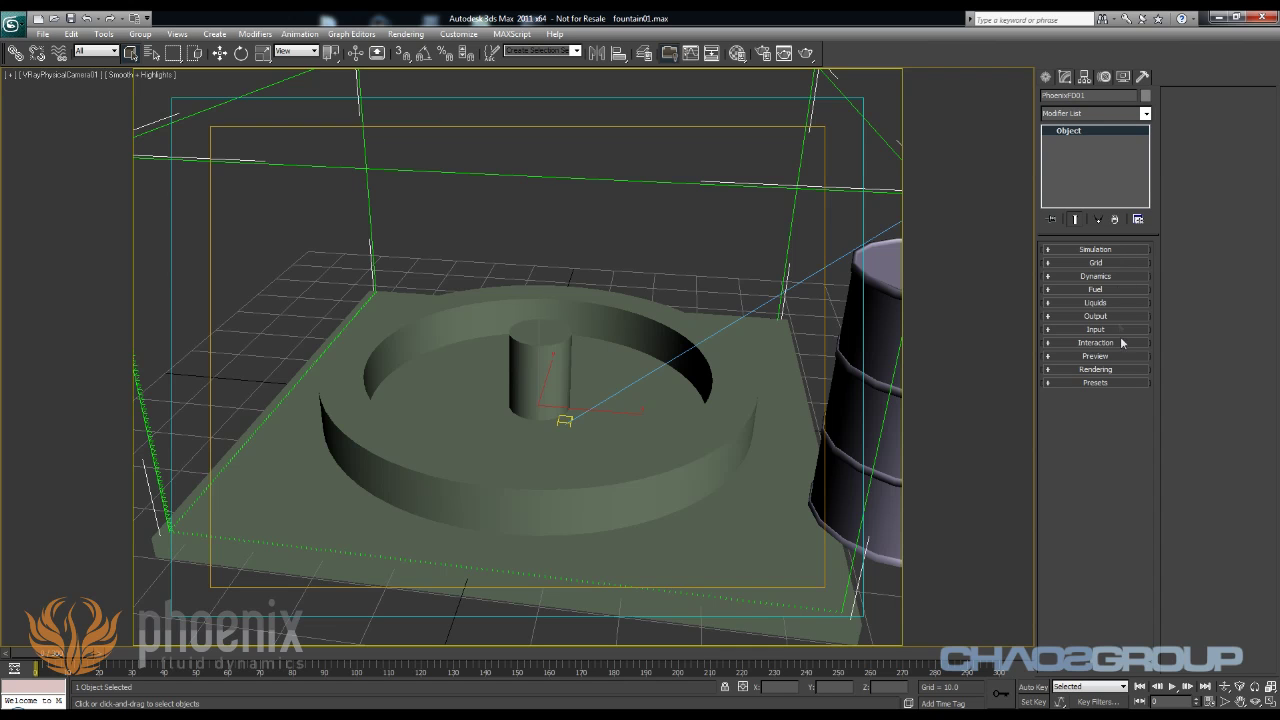
left_click(1106, 249)
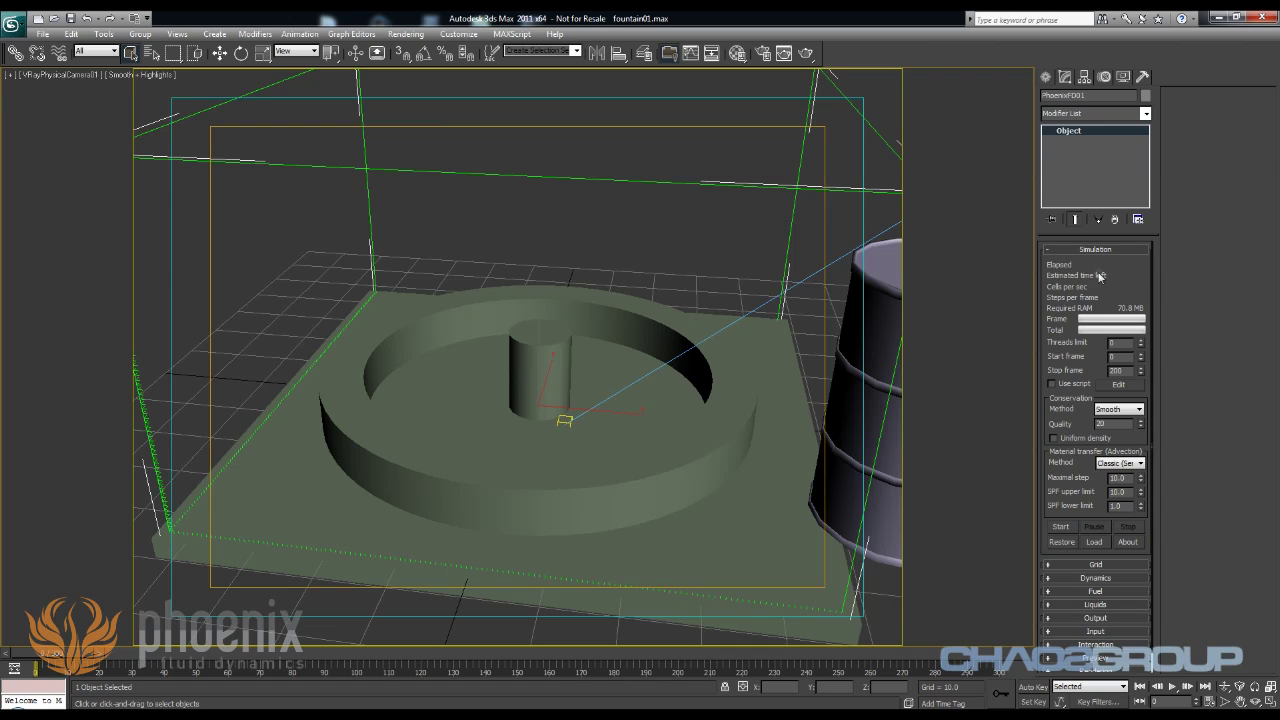
scroll(1077, 336, "down", 2)
left_click_drag(1072, 323, 1069, 343)
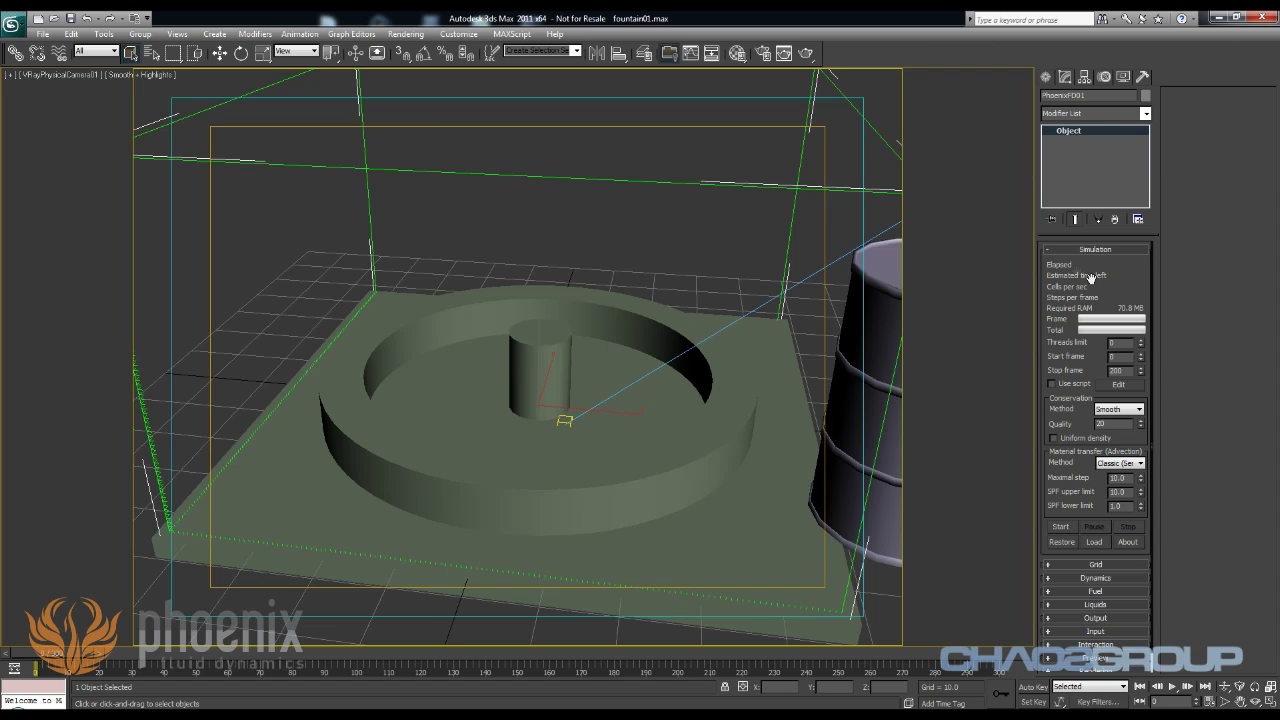
left_click(1061, 526)
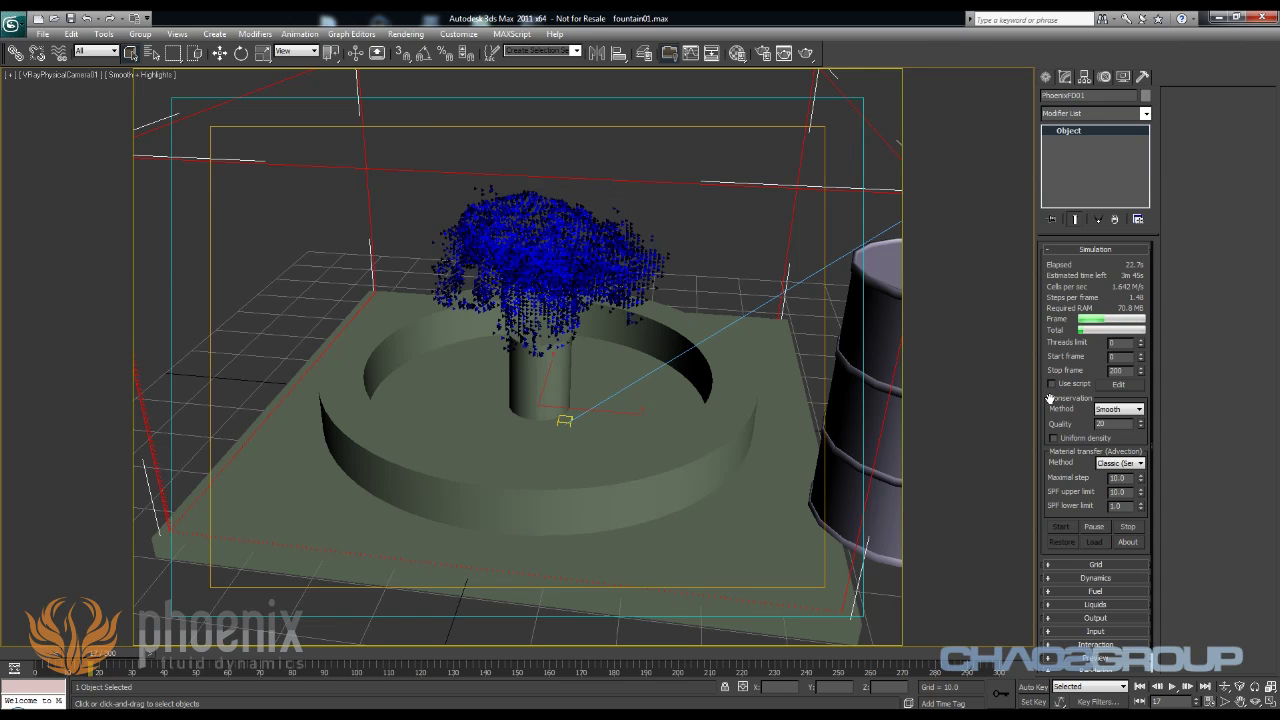
- Stop the simulation, render a test frame of the glassy water, then close the frame buffer
left_click(1128, 526)
left_click(806, 54)
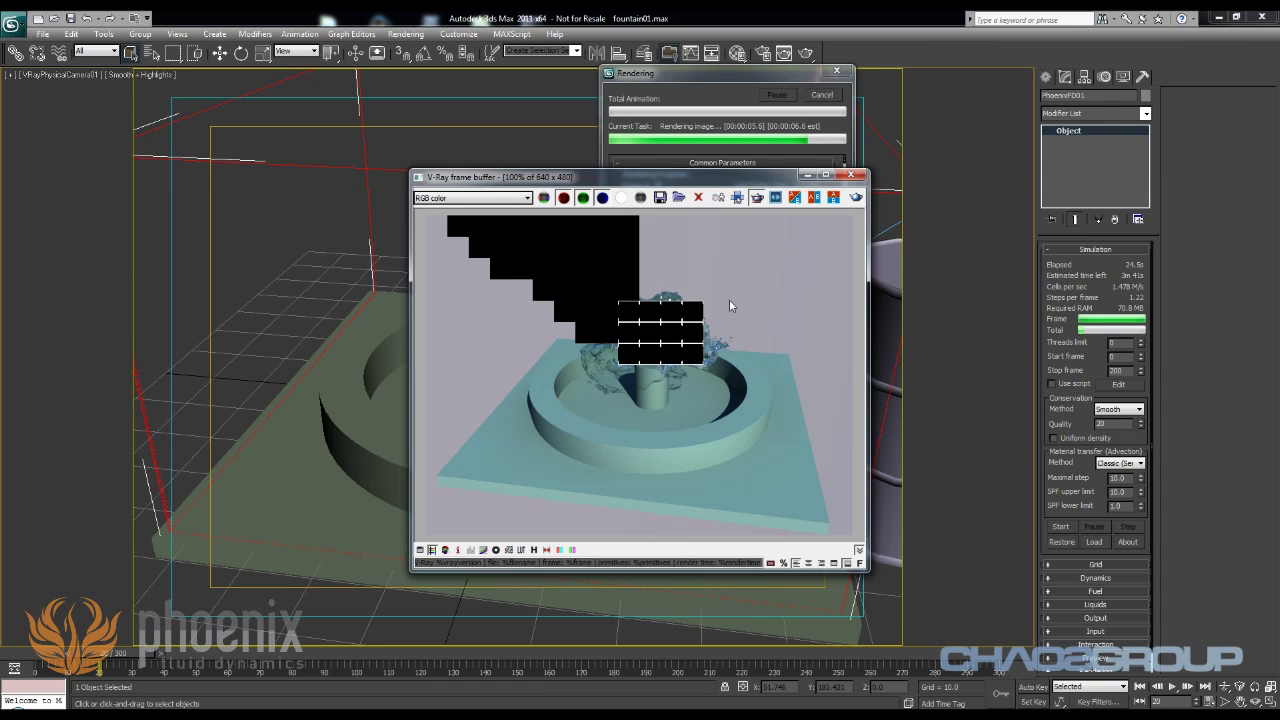
scroll(756, 332, "up", 1)
scroll(760, 340, "up", 1)
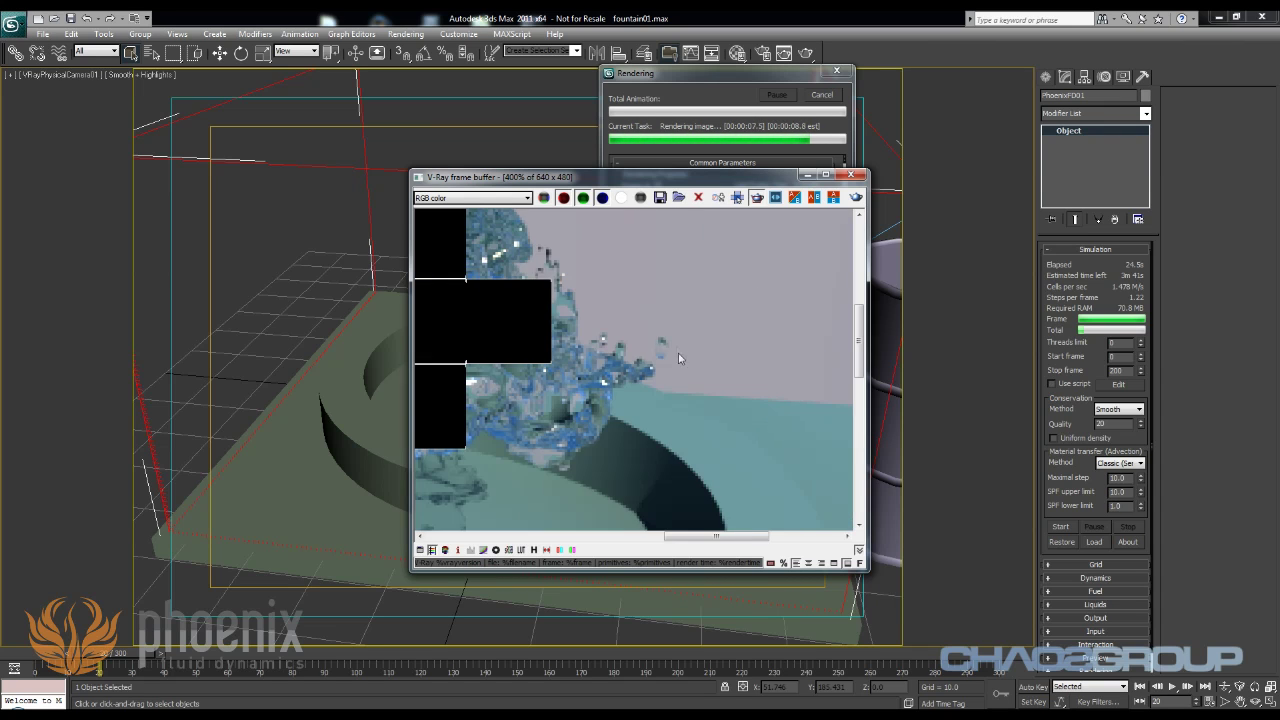
scroll(621, 286, "down", 2)
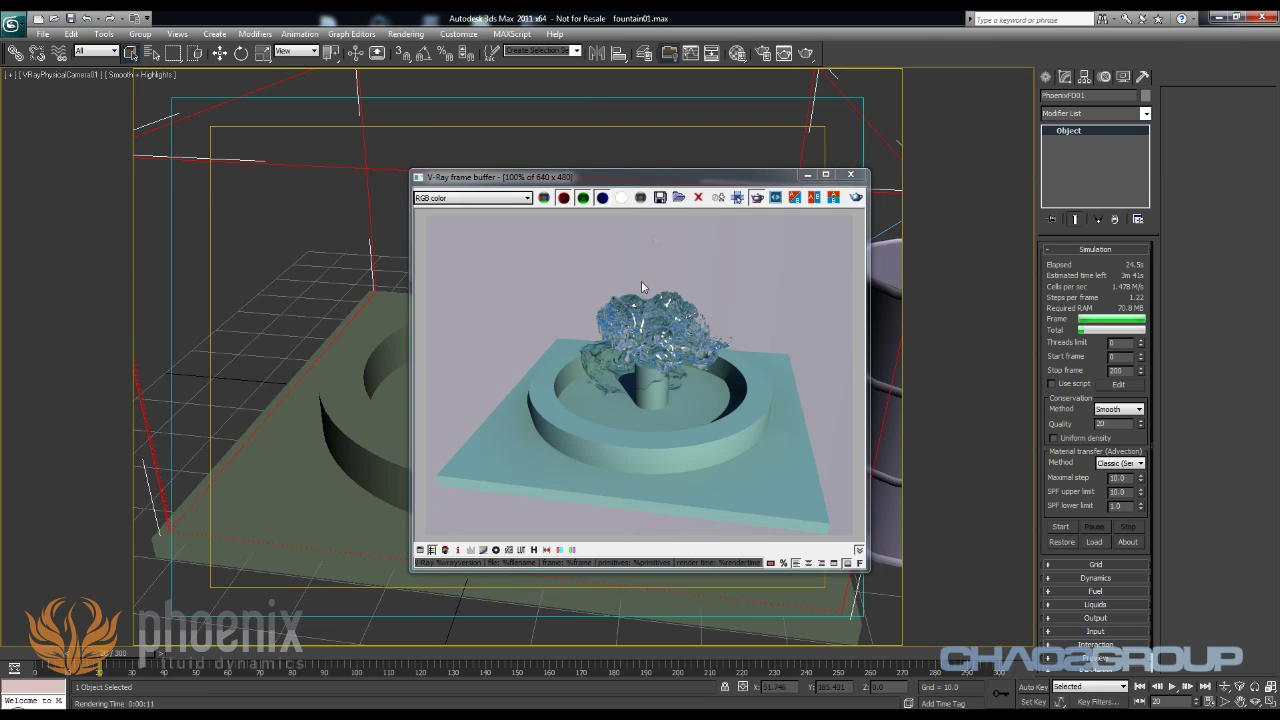
left_click_drag(667, 182, 841, 139)
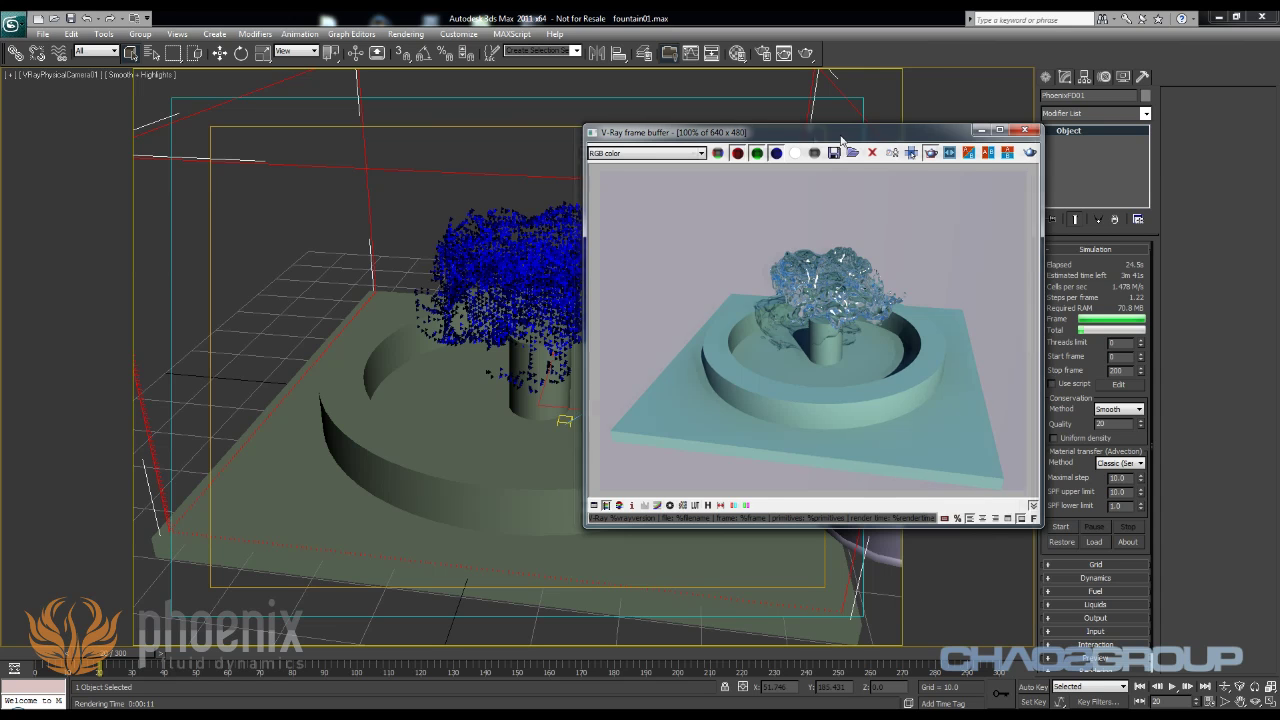
left_click_drag(840, 138, 456, 223)
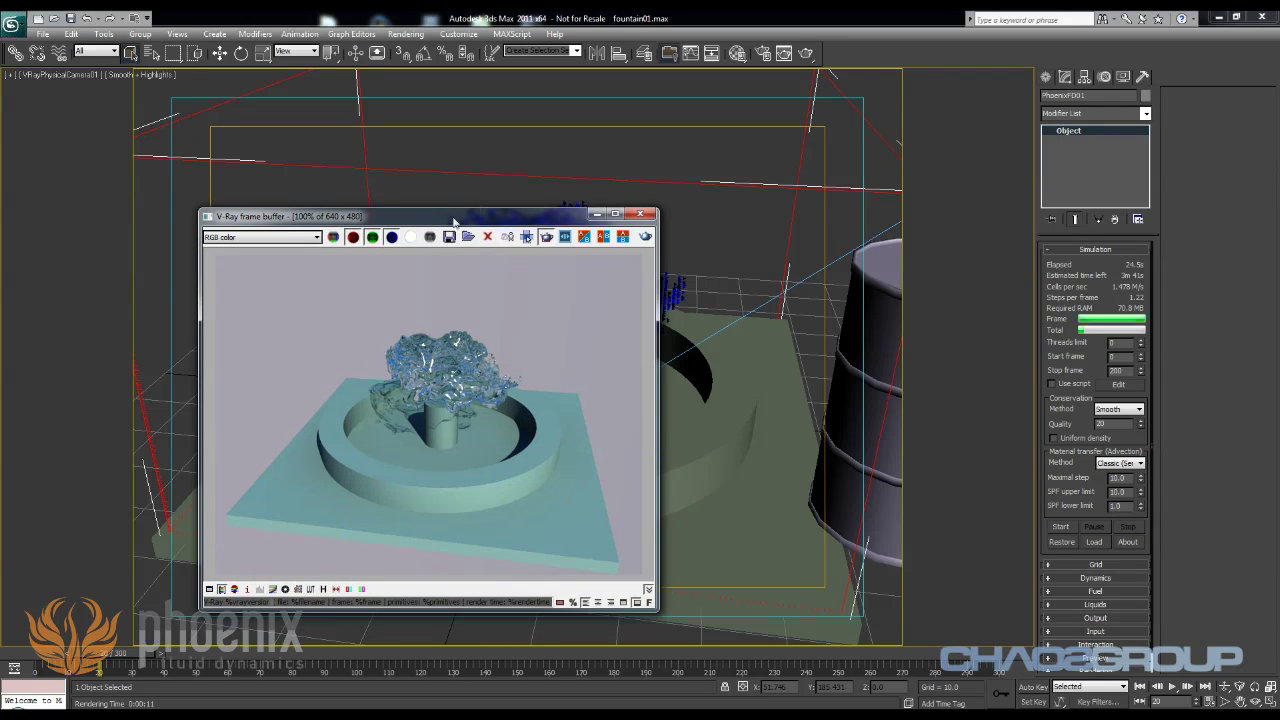
left_click(640, 216)
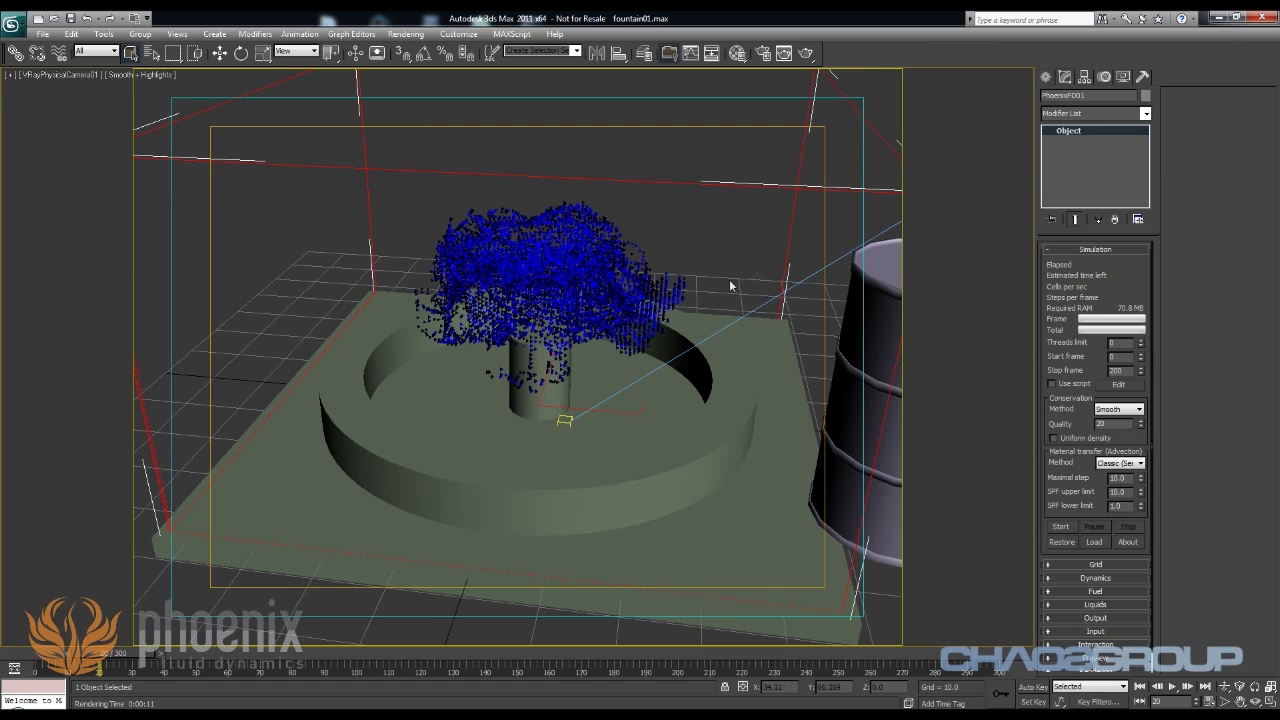
- Reselect the simulator and expand its Liquids rollout to show the Foam and Splashes groups
left_click(682, 293)
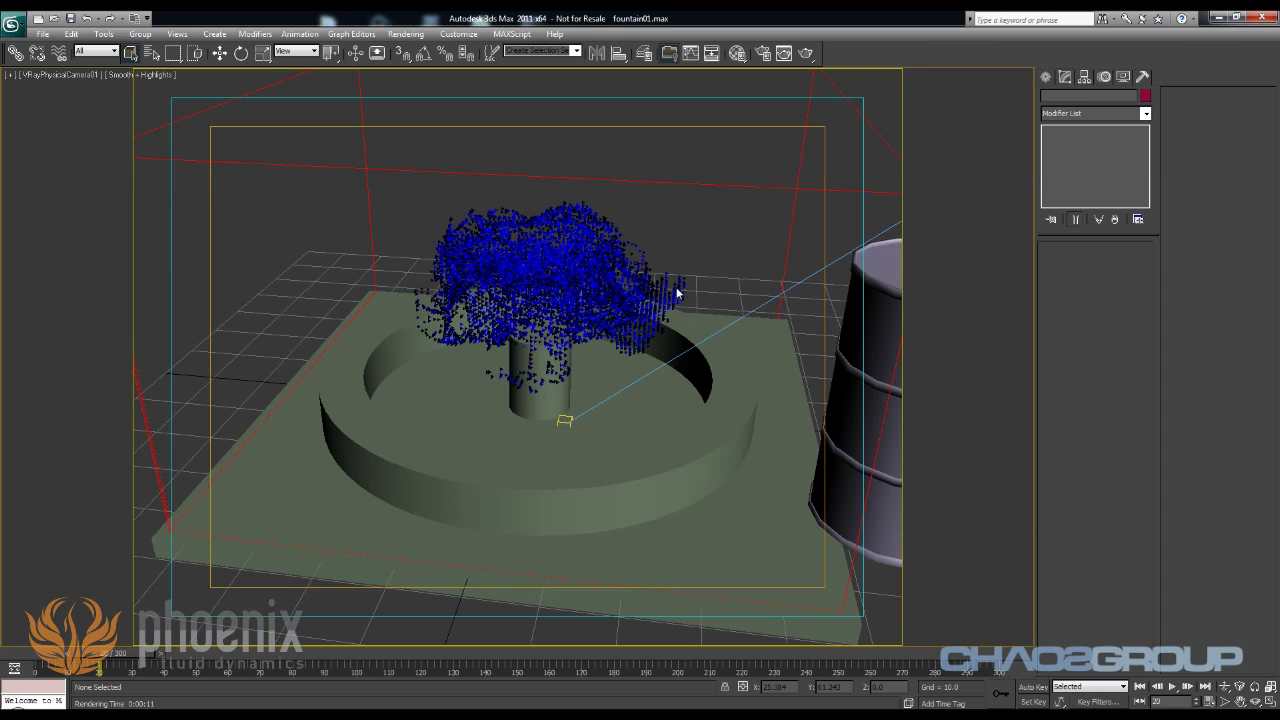
left_click(738, 187)
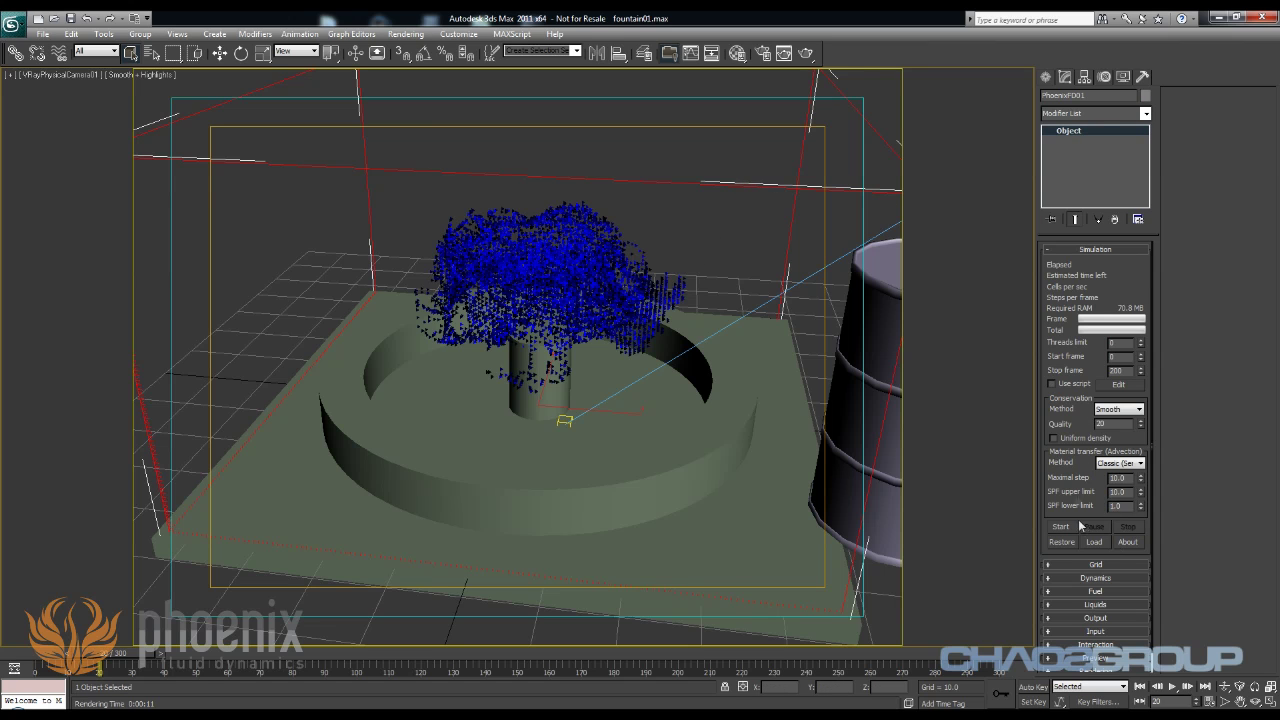
left_click_drag(1078, 498, 1081, 392)
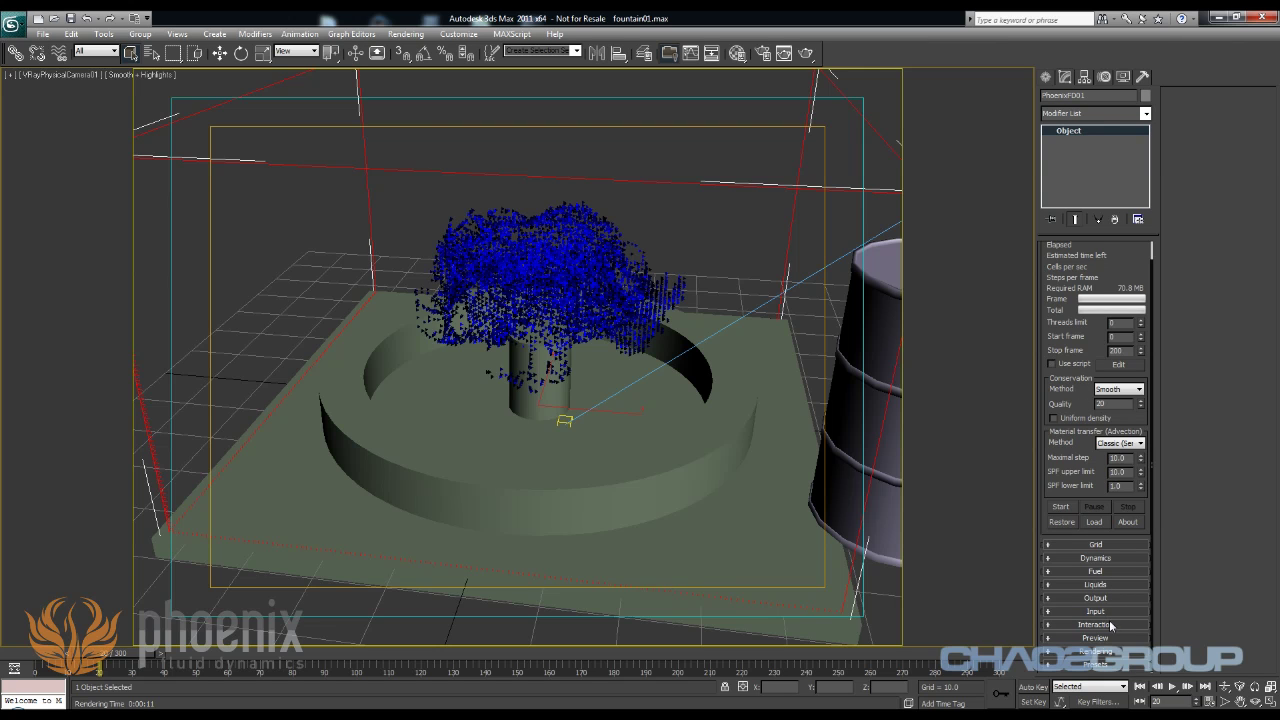
left_click(1108, 584)
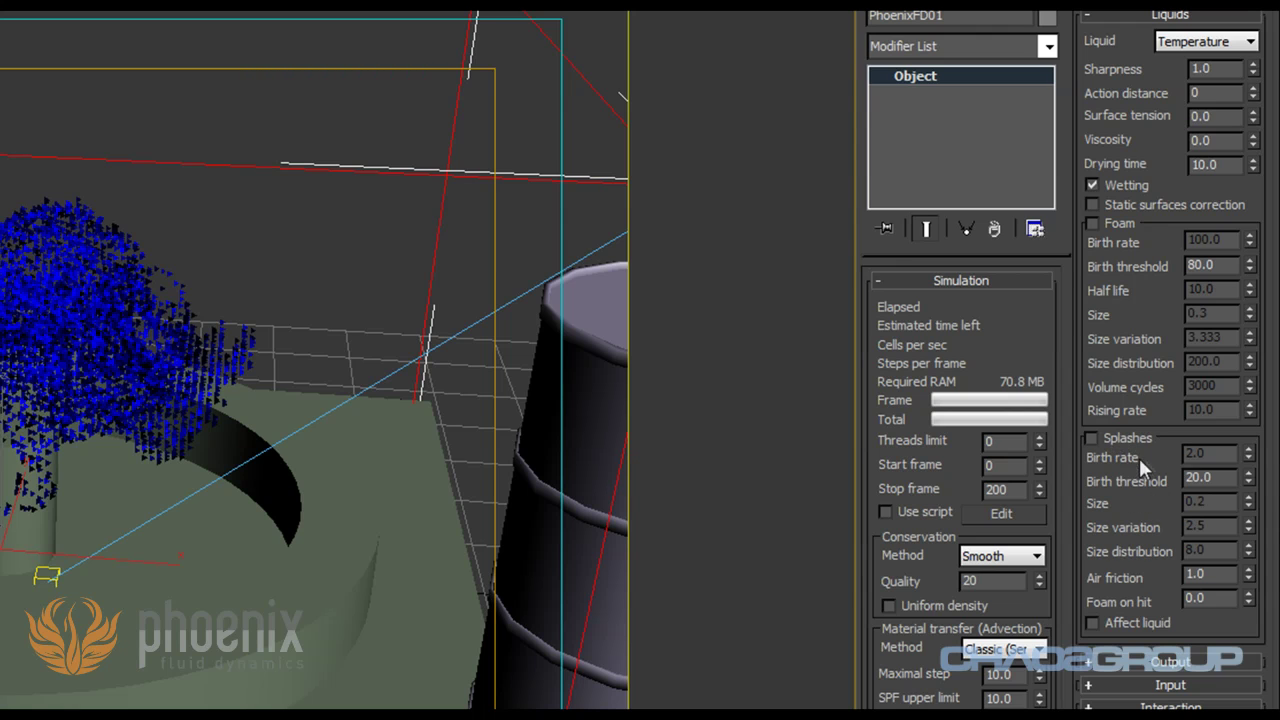
- Enable Splashes, rerun and stop the simulation, then select the Splashes Birth threshold value
left_click(1120, 437)
left_click(983, 550)
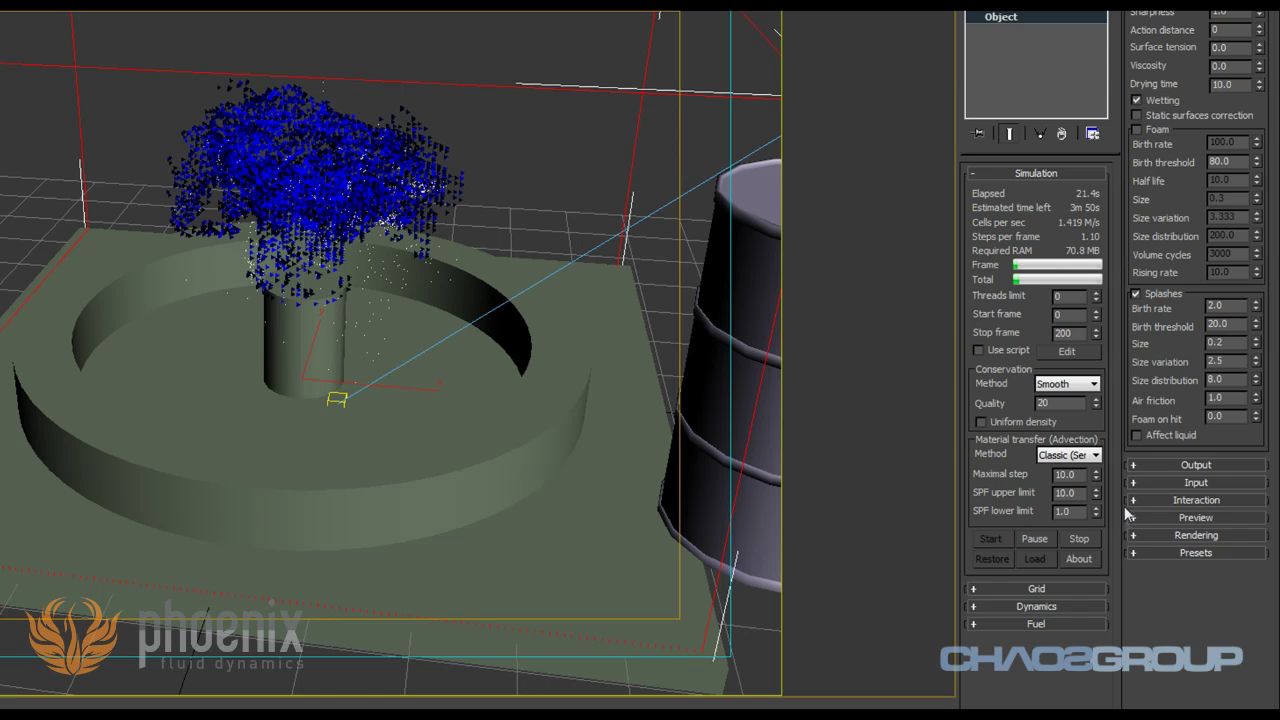
left_click(1079, 538)
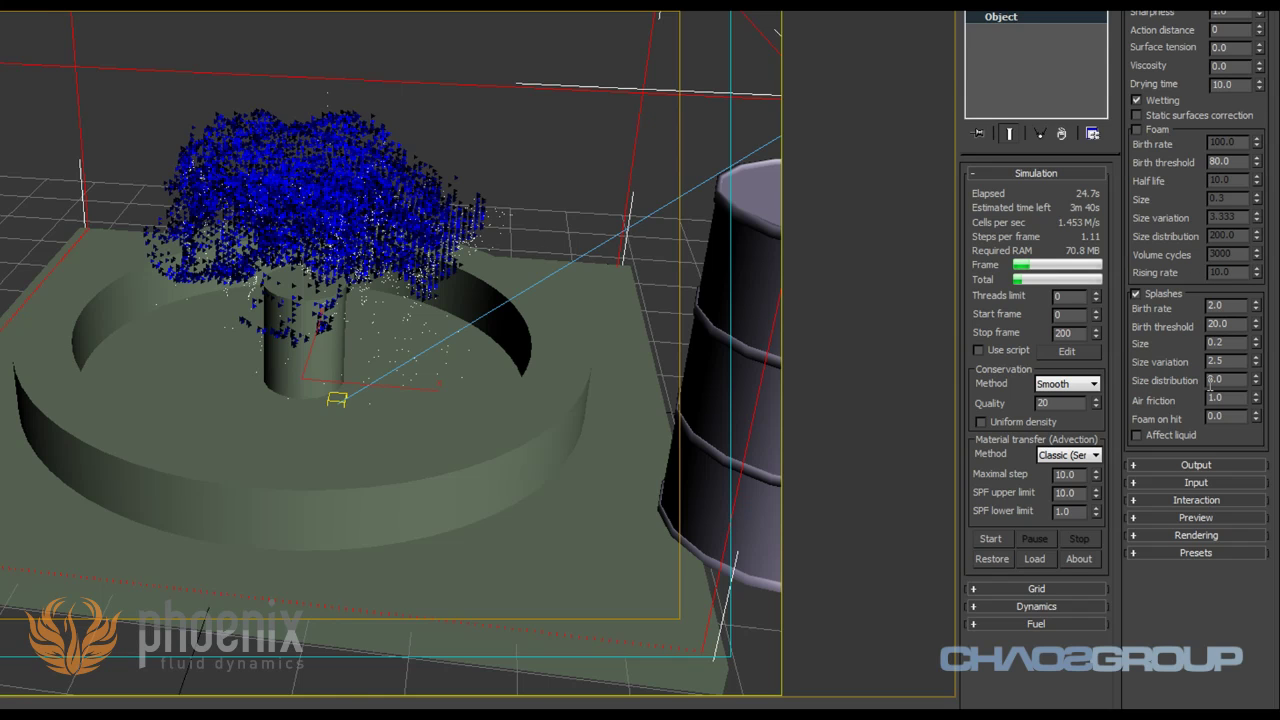
double_click(1230, 324)
- Set the Splashes Birth threshold to 80 and rerun the simulation
type("80")
key("Return")
left_click(996, 540)
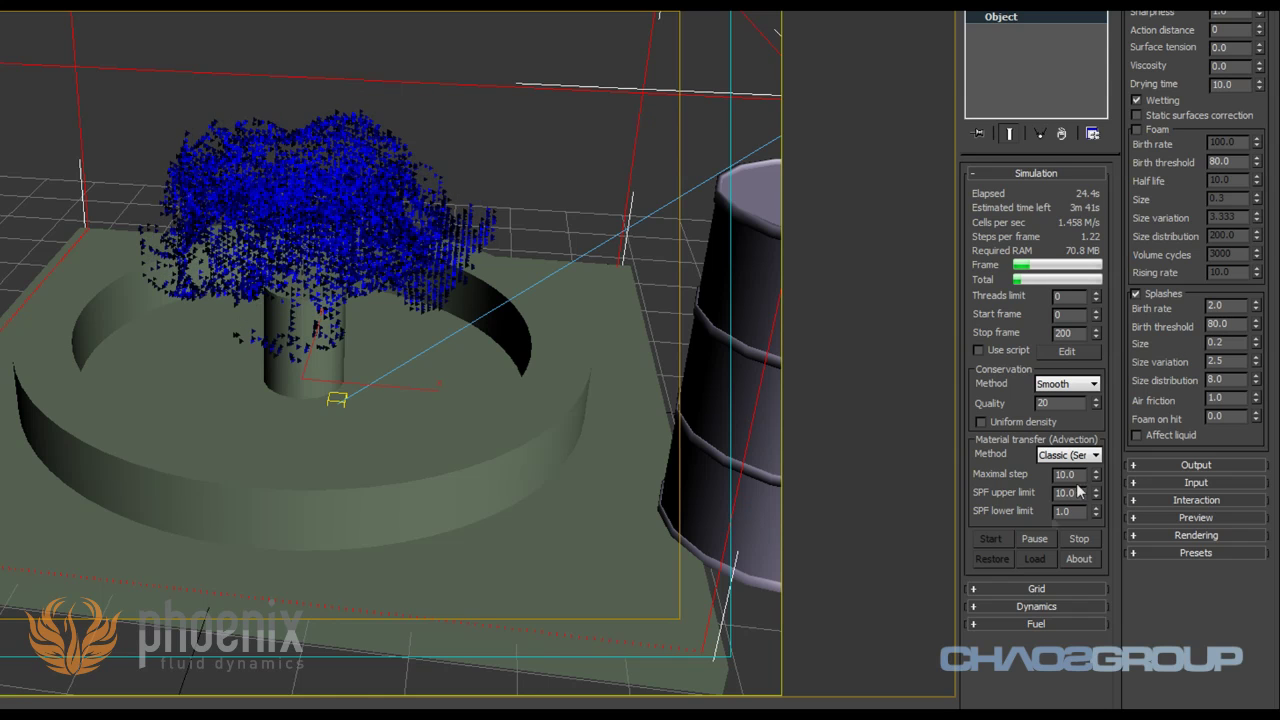
- Lower the Splashes Birth threshold to 15, rerun the simulation and stop it
left_click(1088, 540)
double_click(1222, 324)
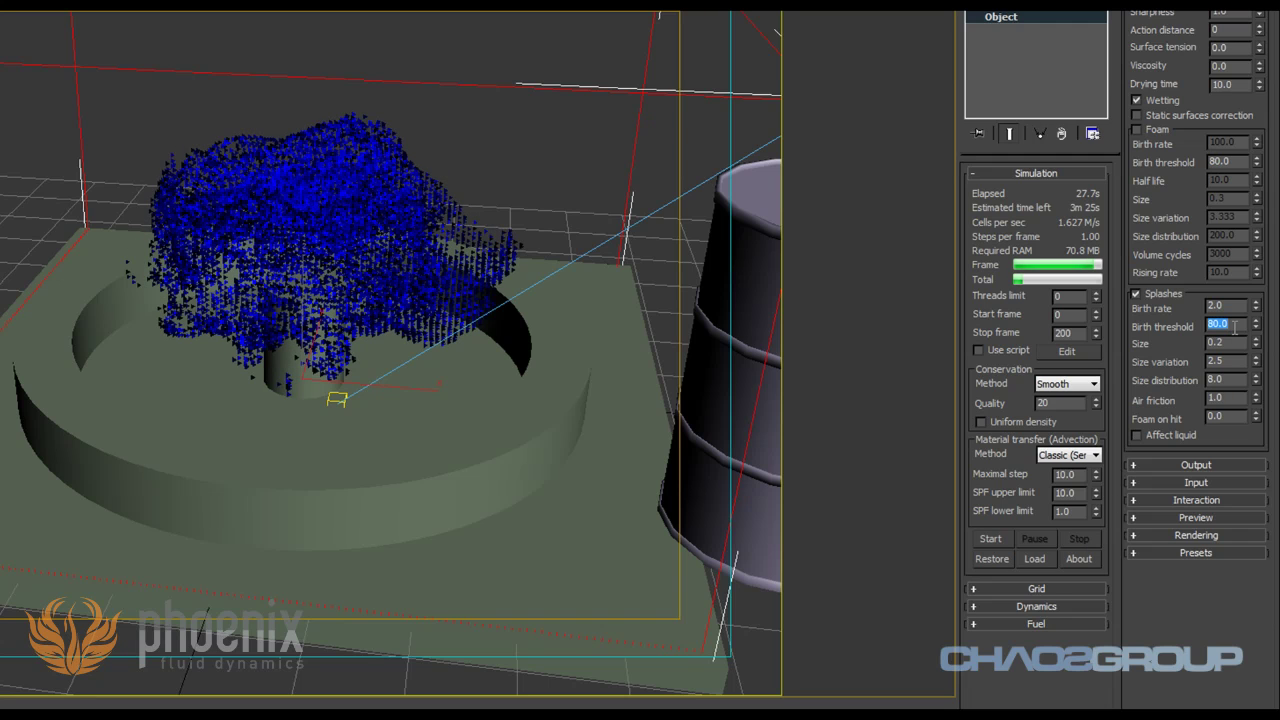
type("15")
key("Return")
left_click(990, 538)
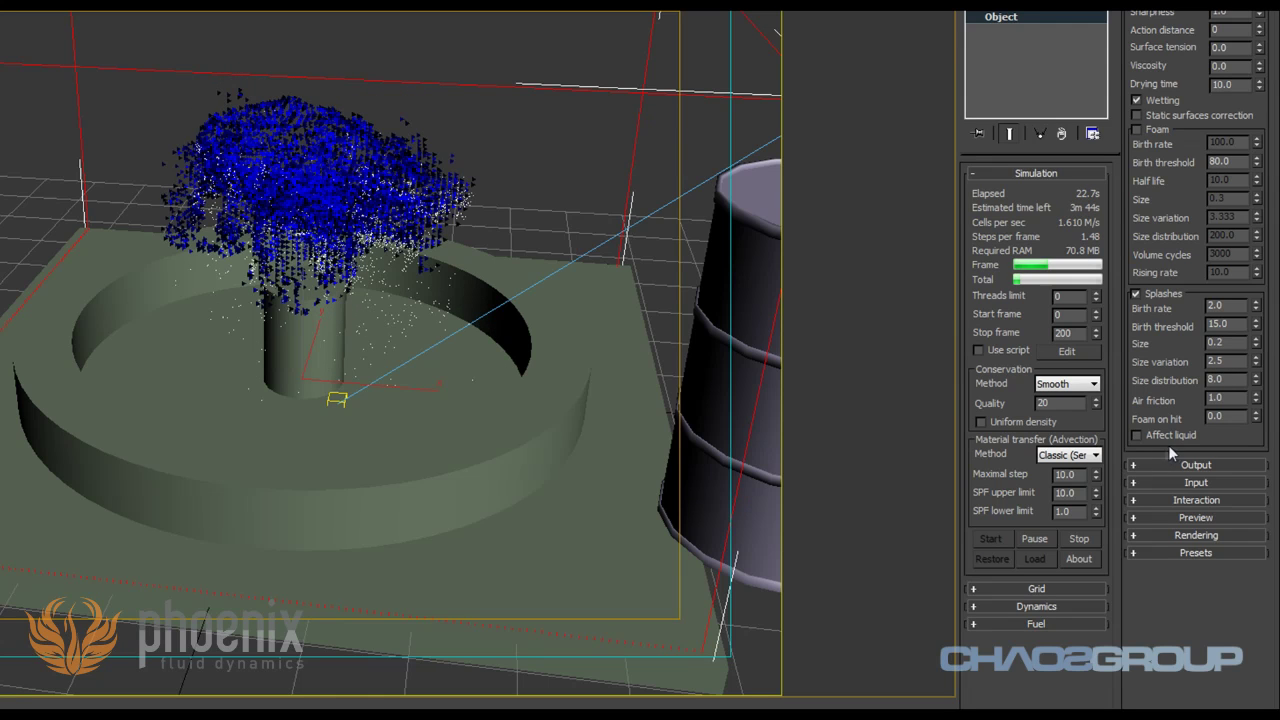
left_click(1076, 538)
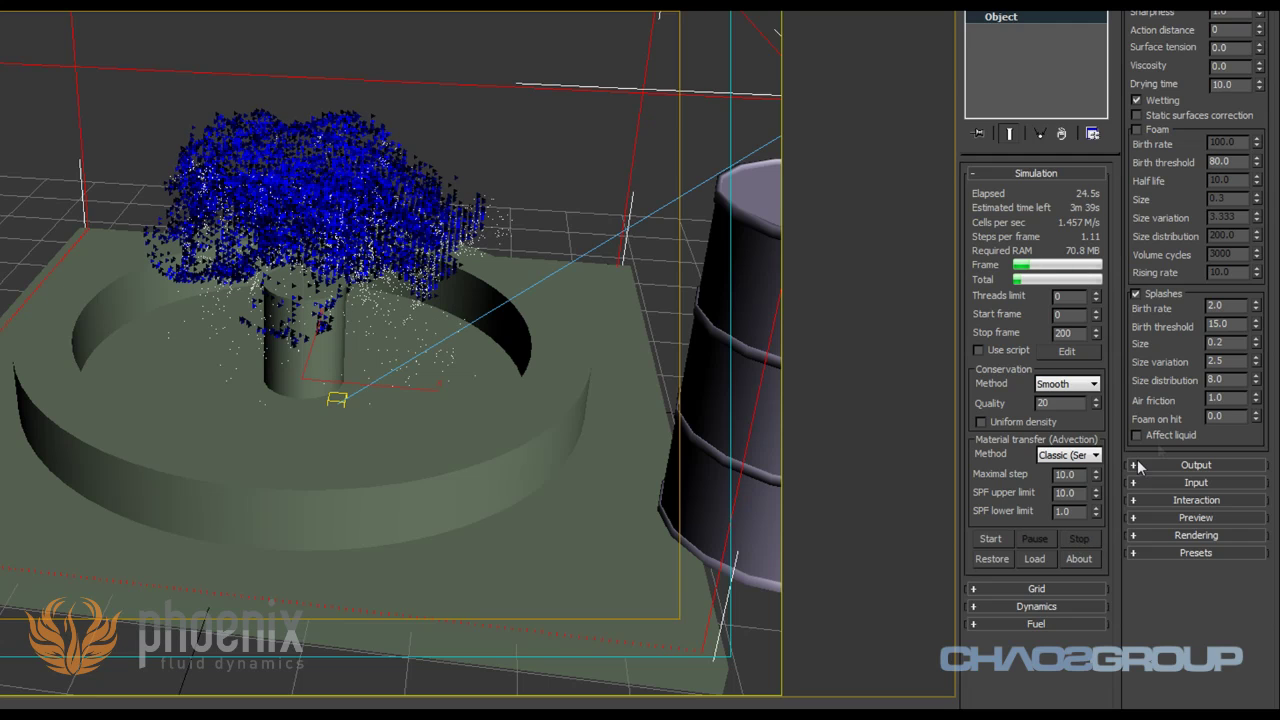
double_click(1219, 398)
- Render the current frame showing splashes at birth threshold 15
left_click(1227, 416)
key("shift+q")
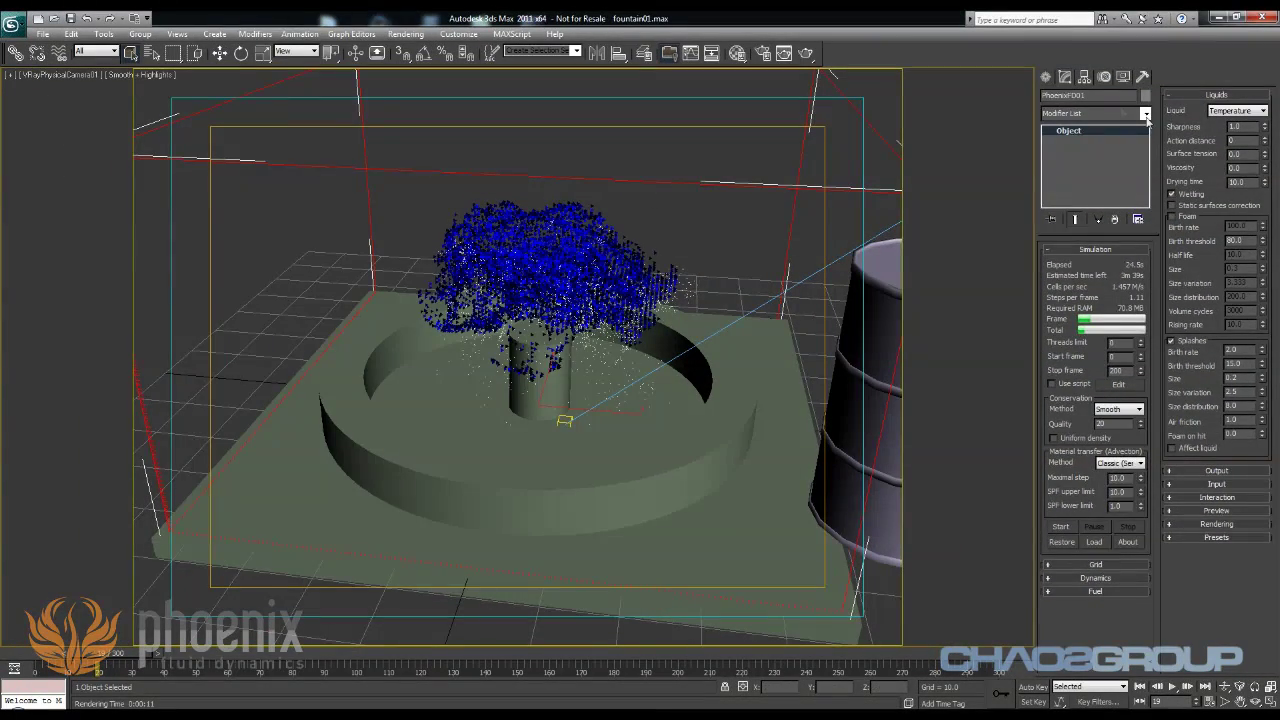
- Create a PHXFoam shader from the PhoenixFD category beside the barrel
left_click(1045, 77)
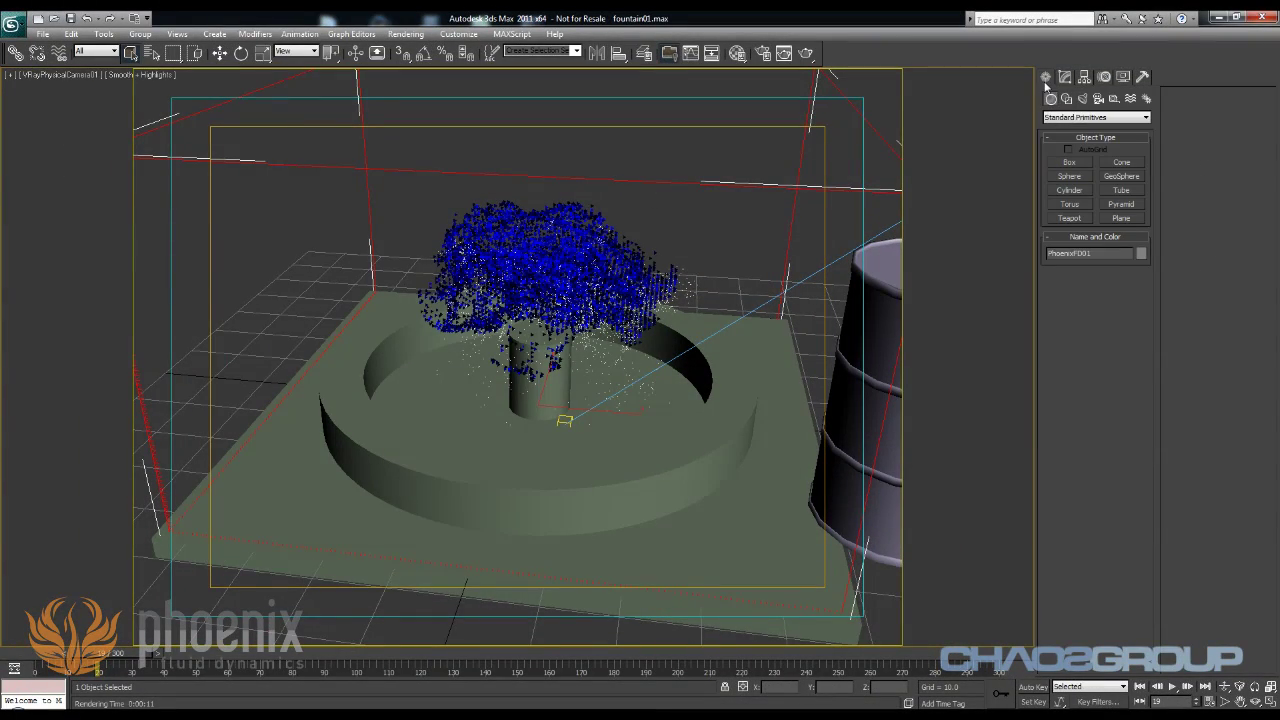
left_click(1062, 117)
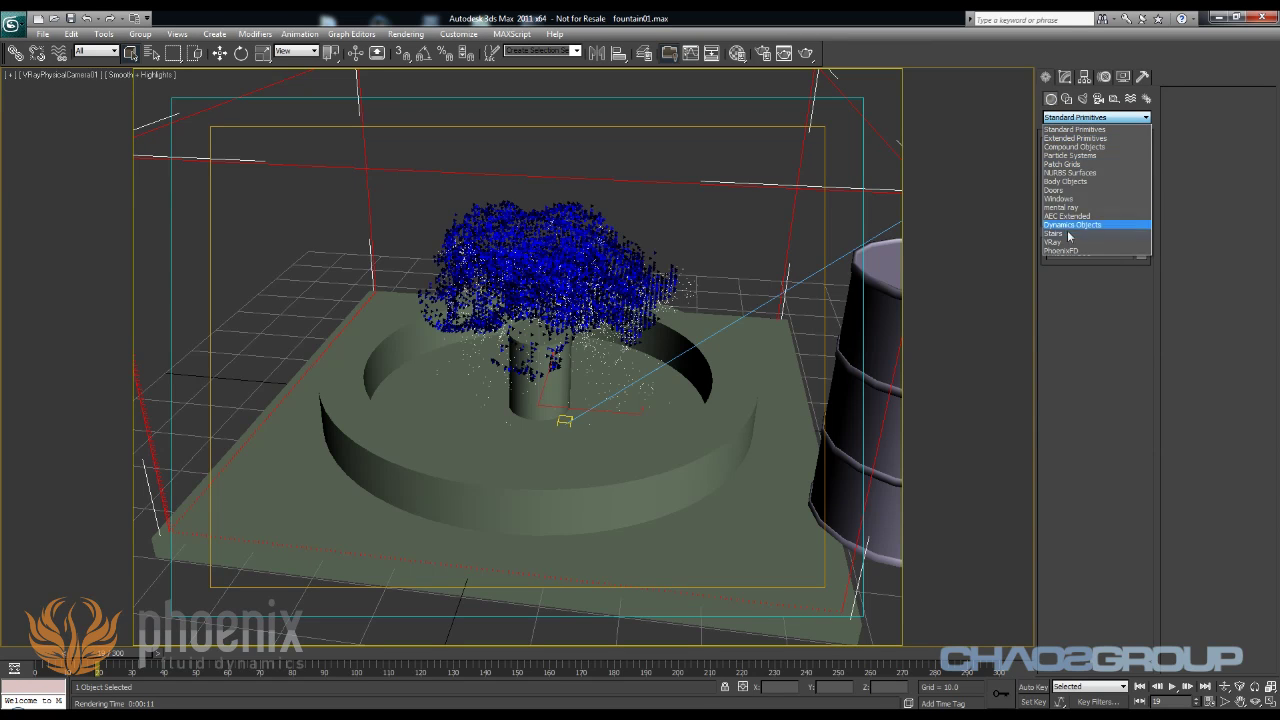
left_click(1061, 250)
left_click(1122, 162)
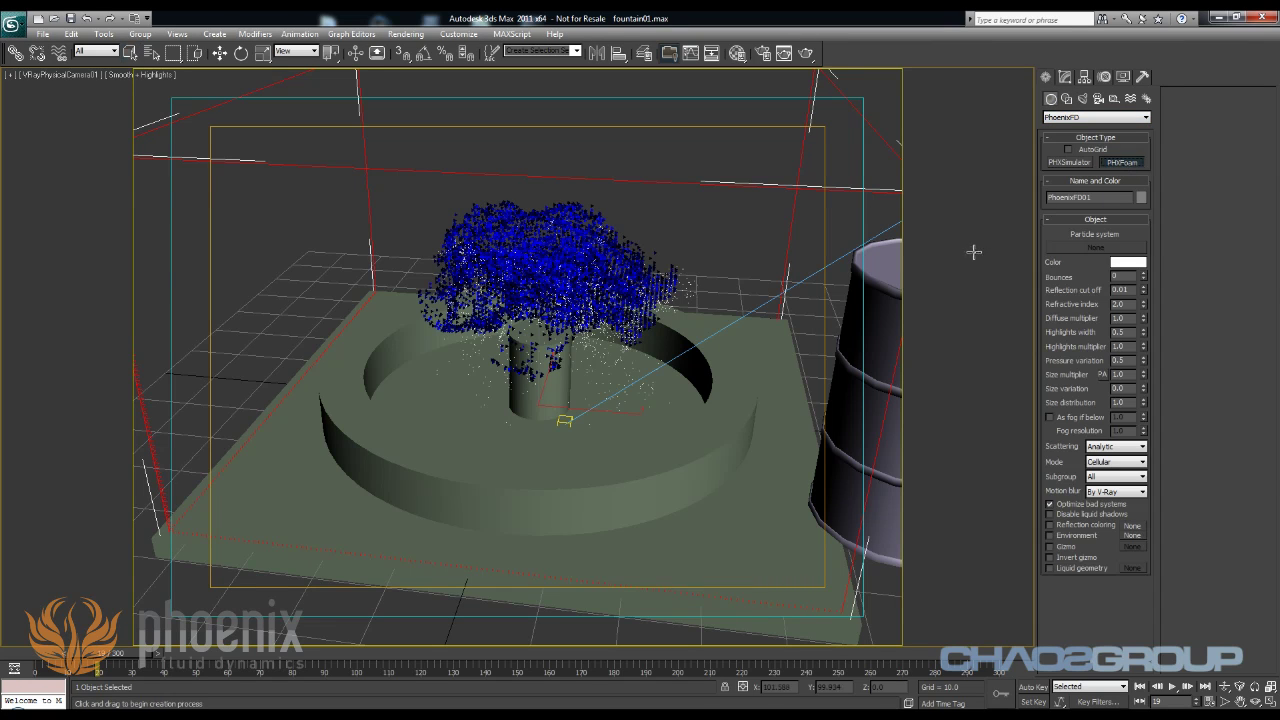
left_click_drag(827, 283, 846, 281)
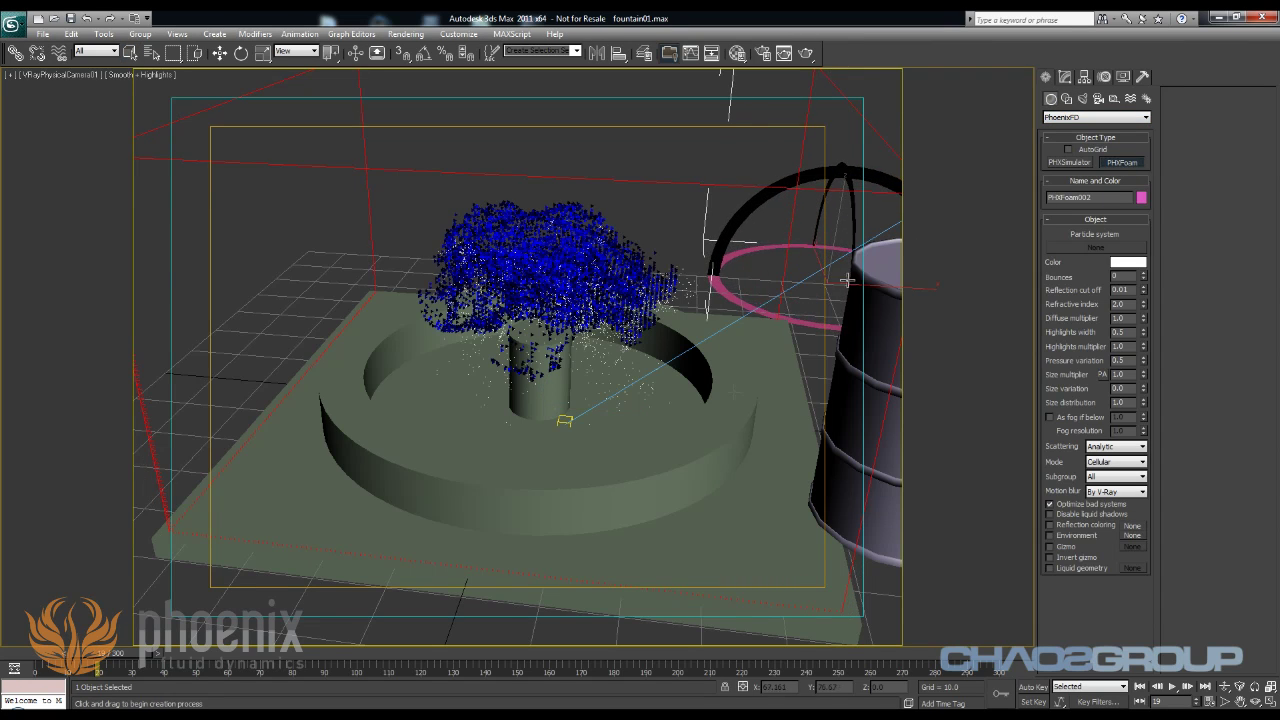
- Pan the view to the emitter and set the foam's particle system to PF Source 001->Event 001
left_click(1240, 702)
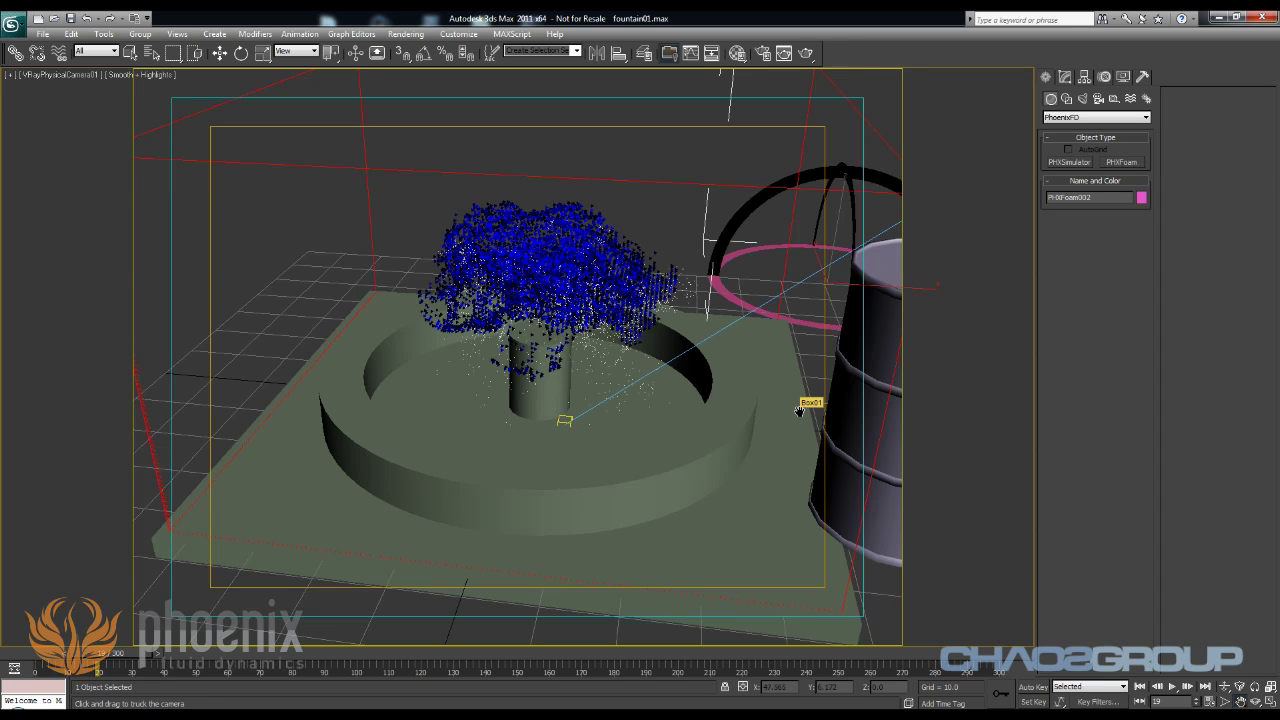
left_click_drag(806, 406, 711, 294)
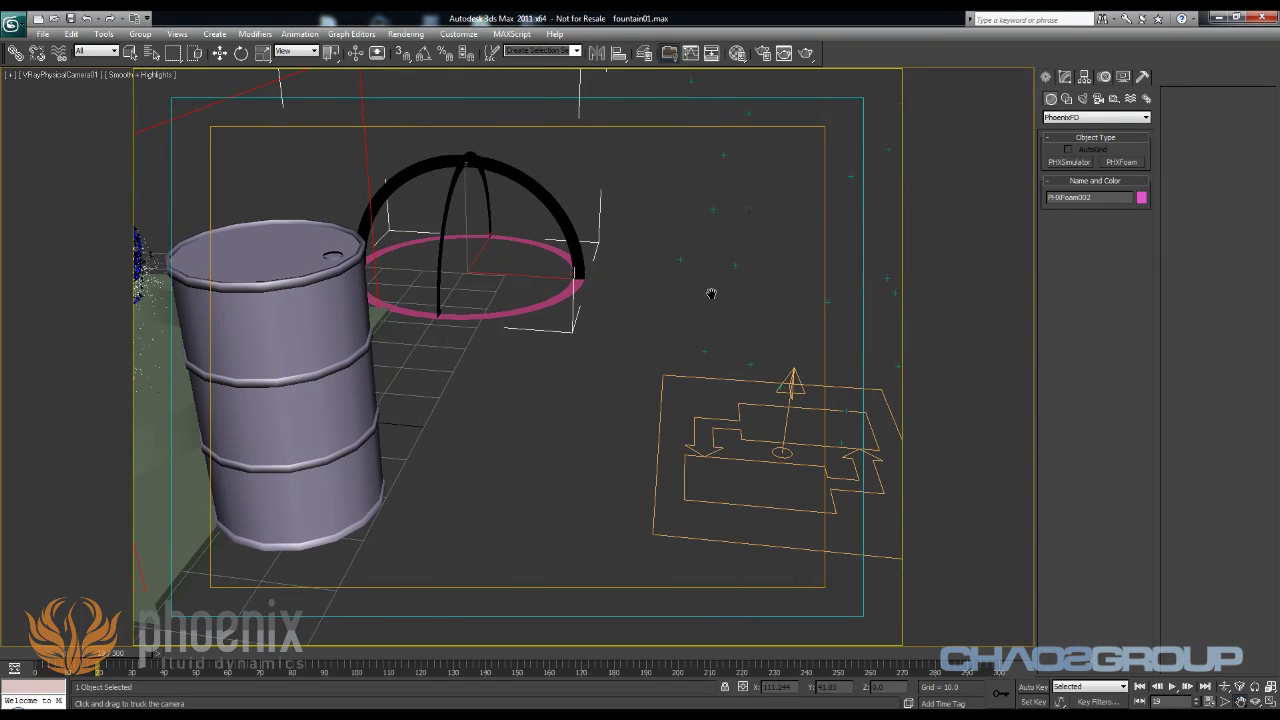
right_click(612, 310)
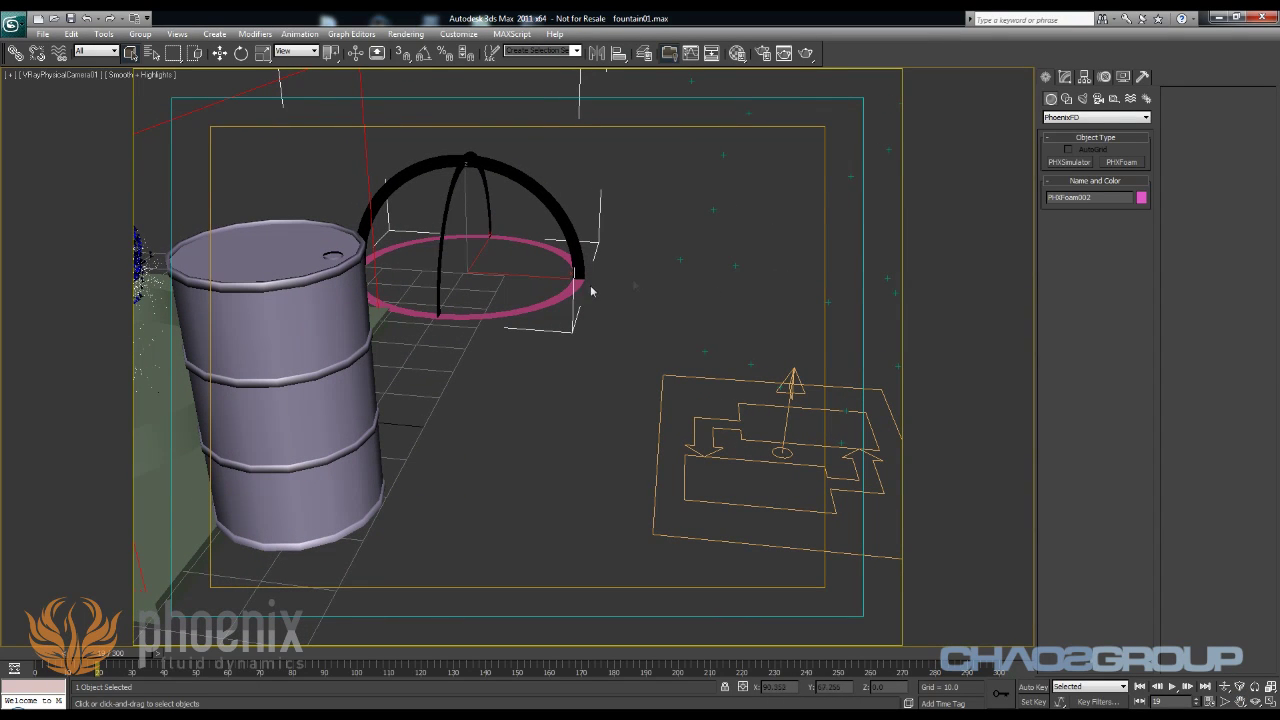
left_click(1064, 77)
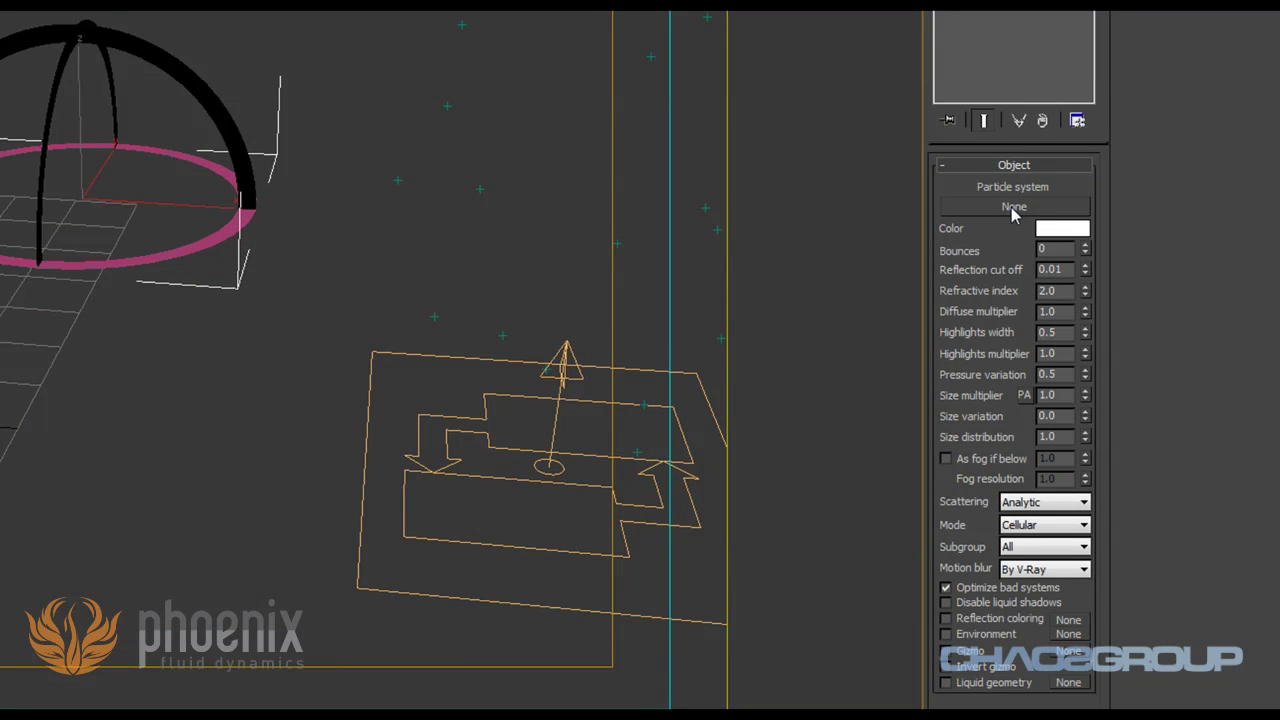
left_click(1011, 207)
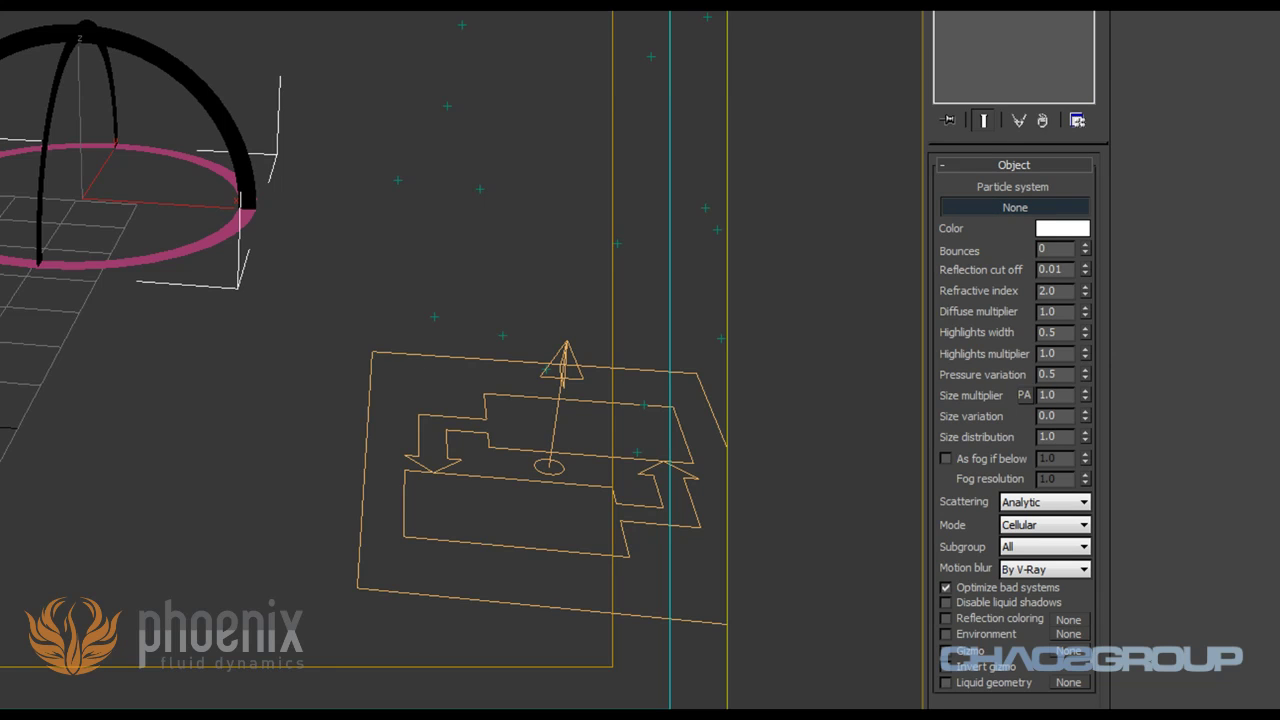
left_click(278, 279)
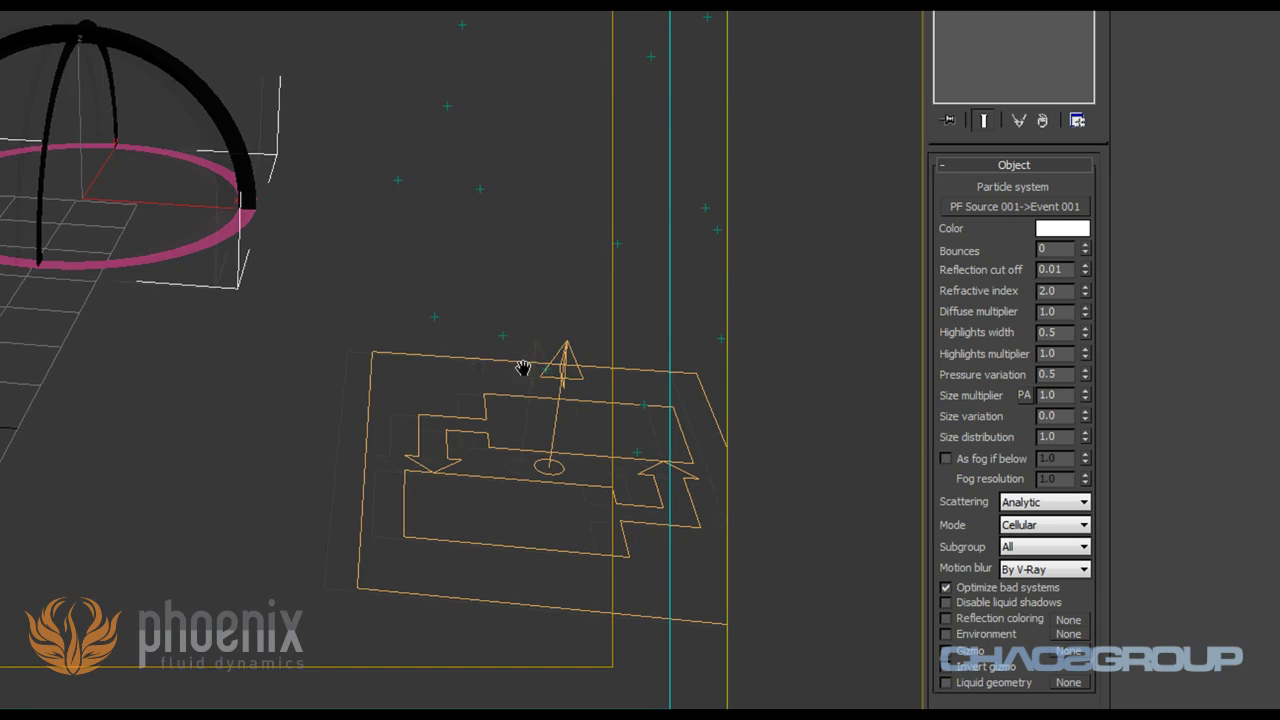
- Orbit and zoom onto the emitter, then render the close-up view
middle_click_drag(522, 366, 336, 406, "alt")
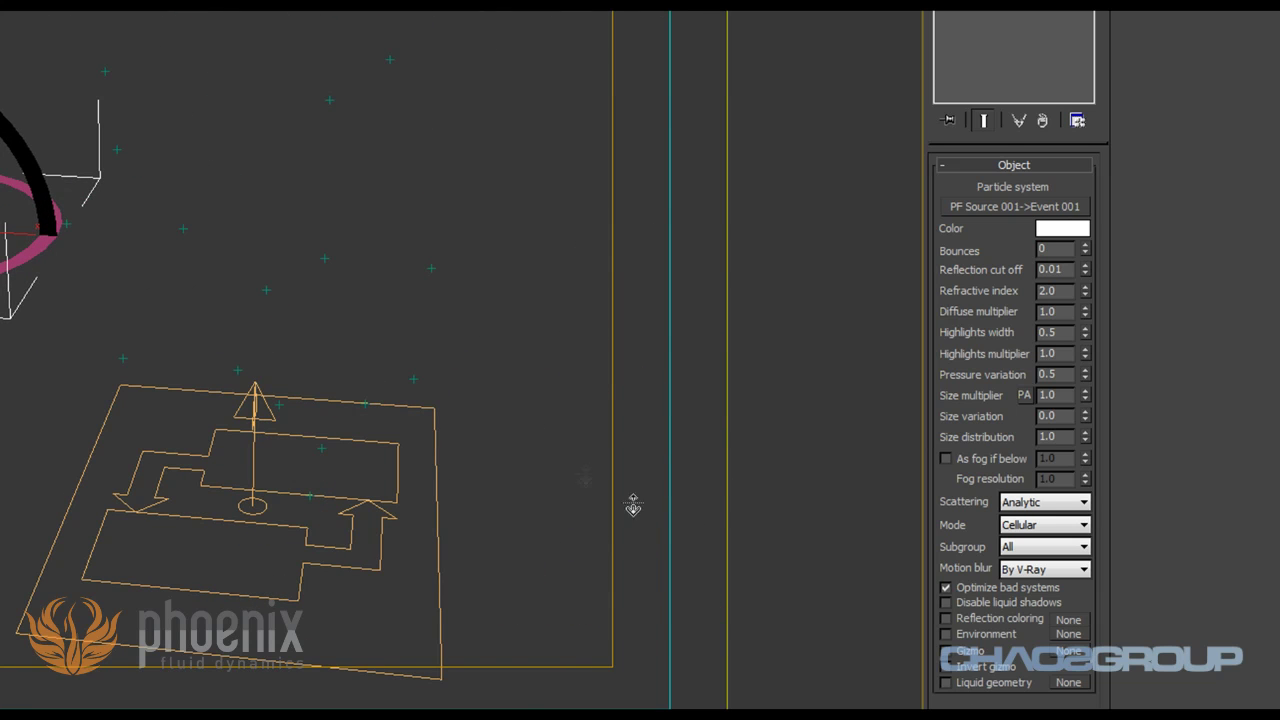
middle_click_drag(457, 440, 410, 365, "ctrl+alt")
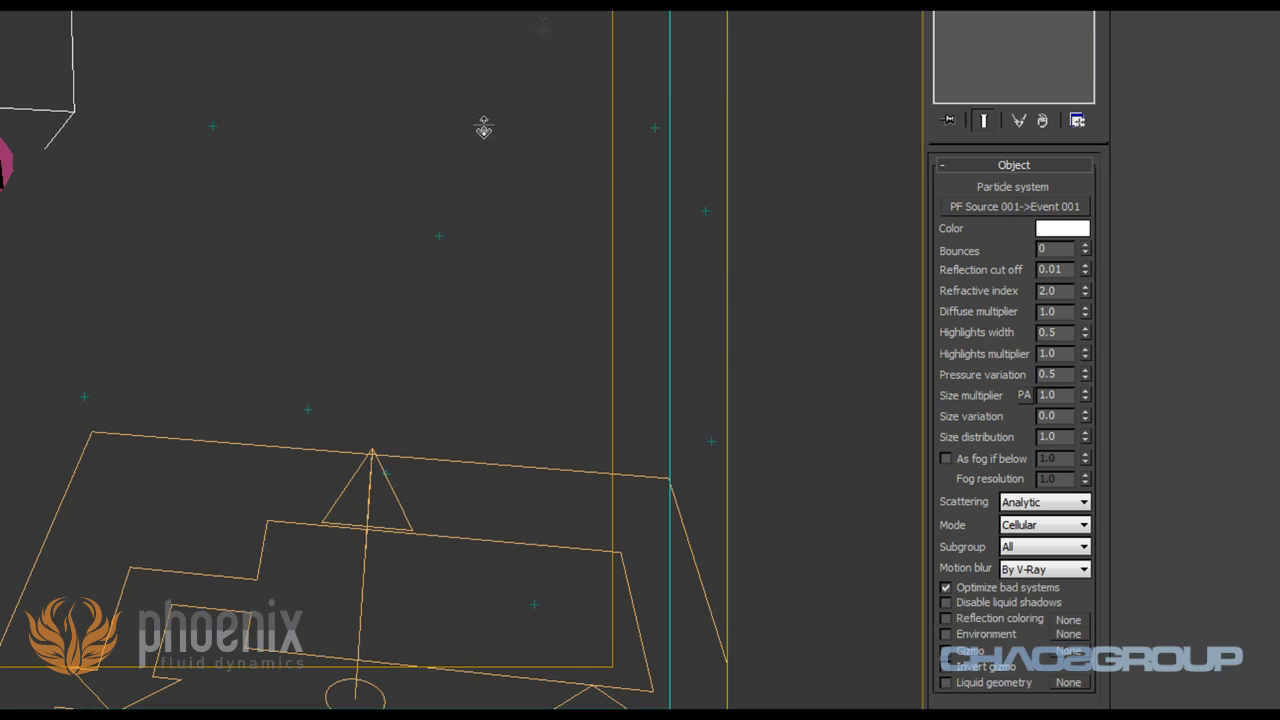
key("shift+q")
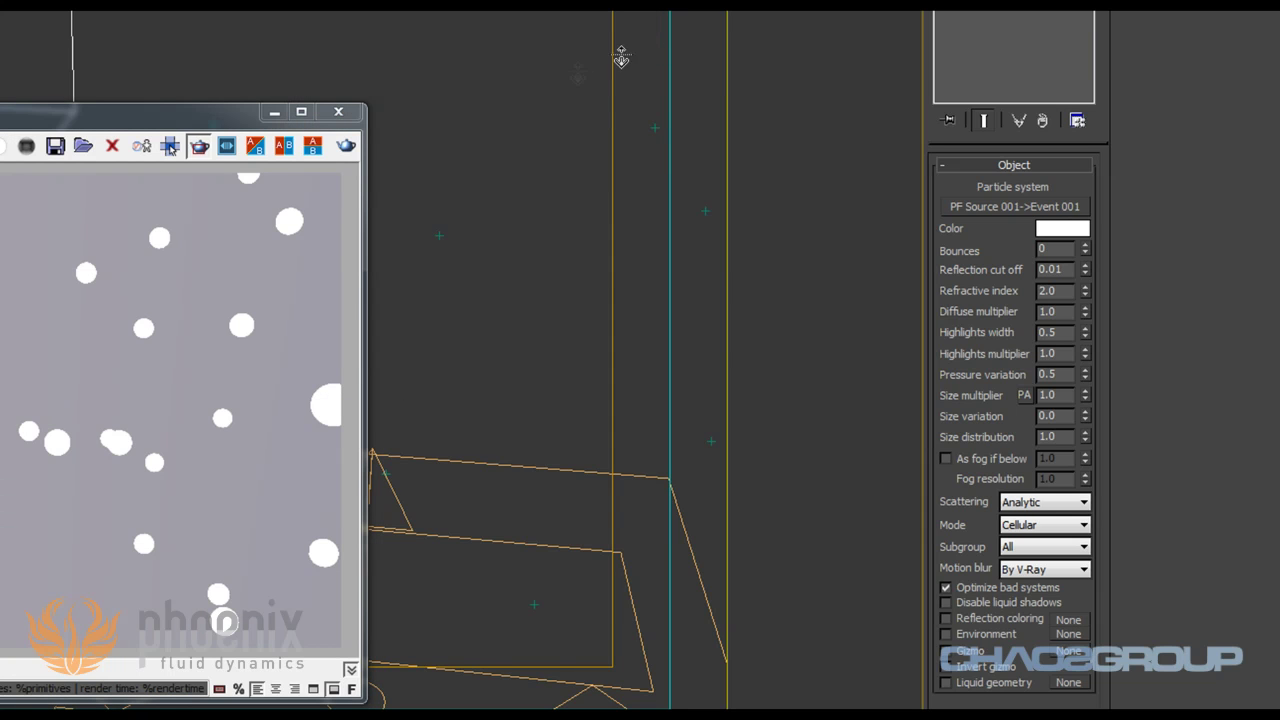
- Move the V-Ray frame buffer window up and right to reveal more of the particle render
left_click_drag(222, 127, 463, 2)
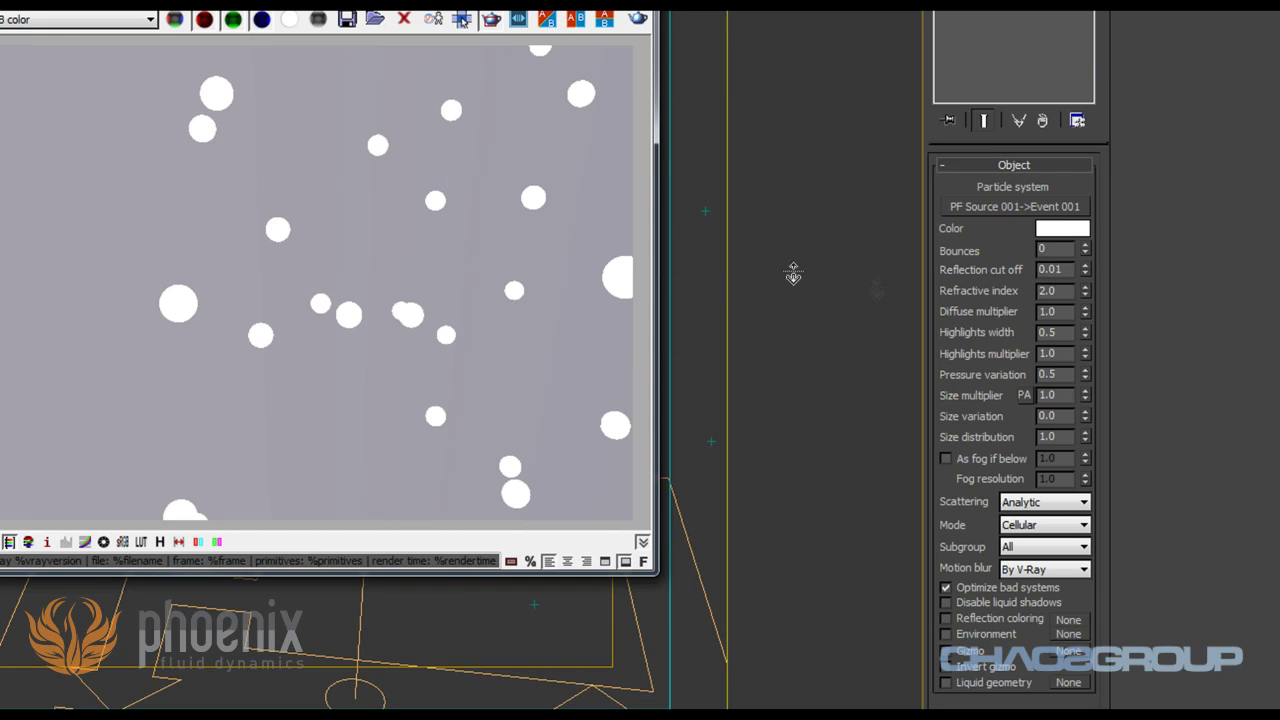
- Set PHXFoam Bounces to 3 and Size multiplier to 3.0, then re-render
double_click(1066, 250)
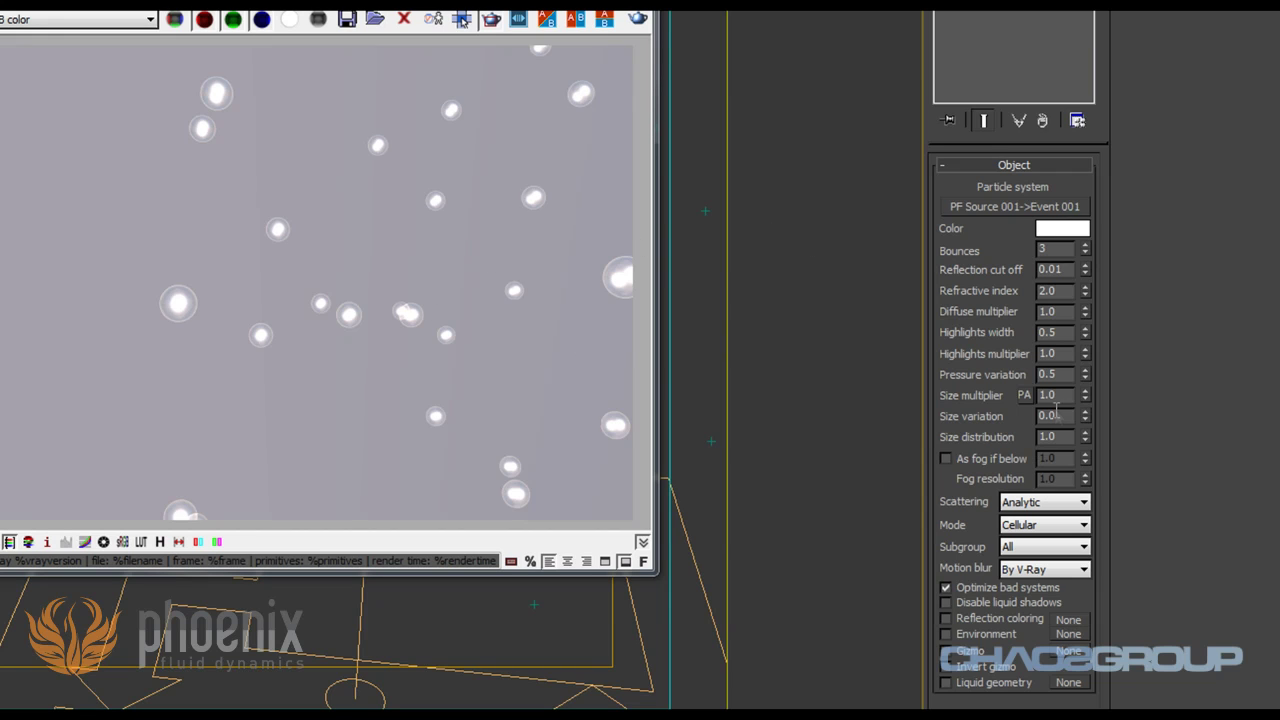
double_click(1057, 399)
type("3")
key("Return")
left_click(638, 22)
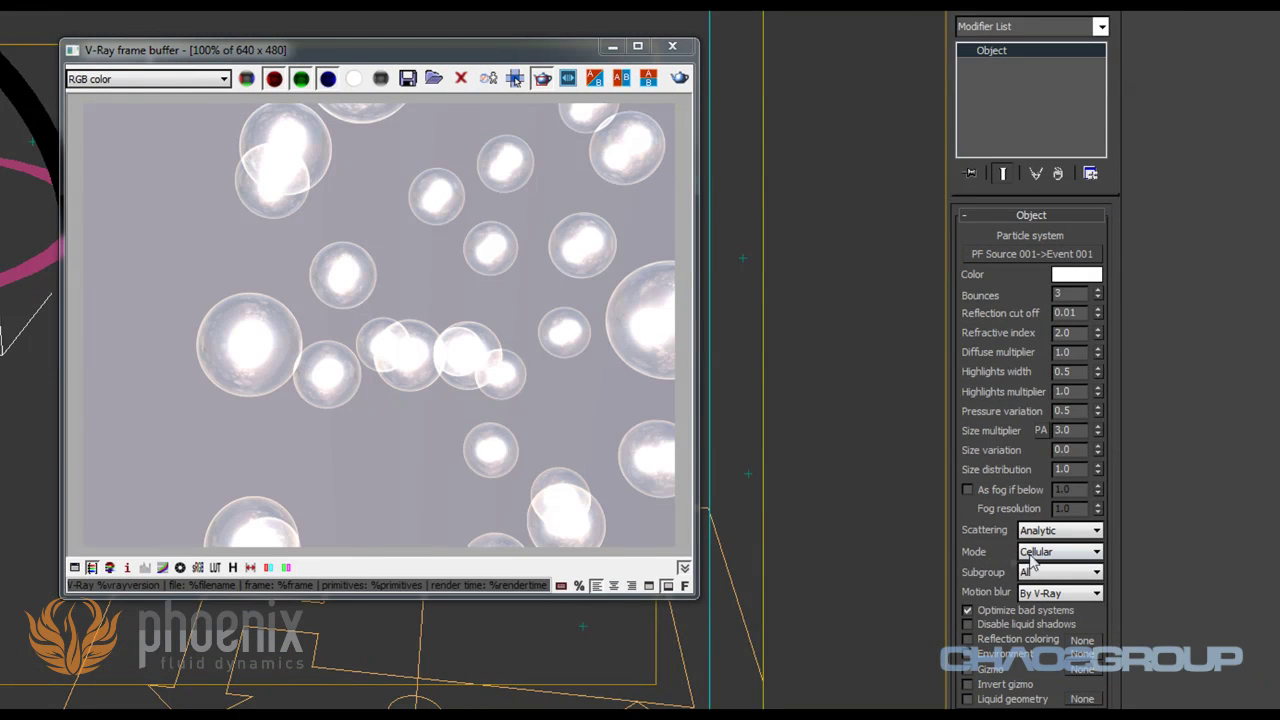
- Switch the PHXFoam shading Mode to Splashes and re-render the frame
left_click(1035, 556)
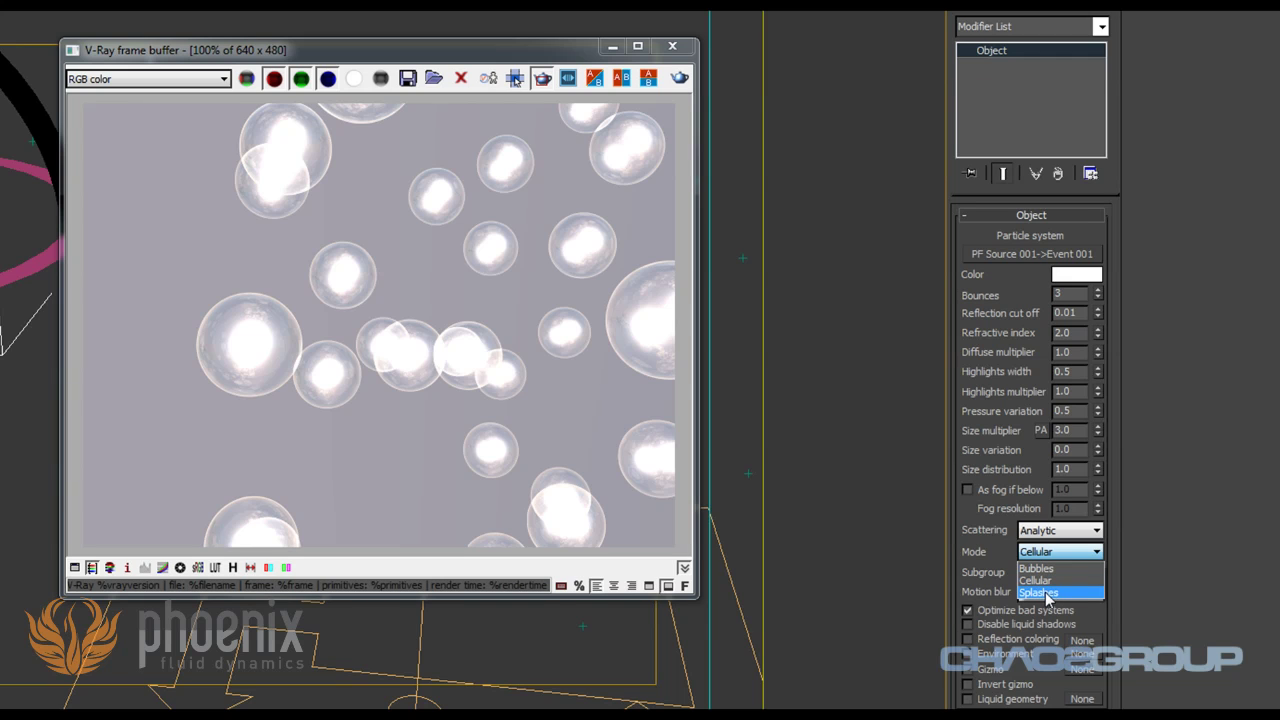
left_click(1046, 594)
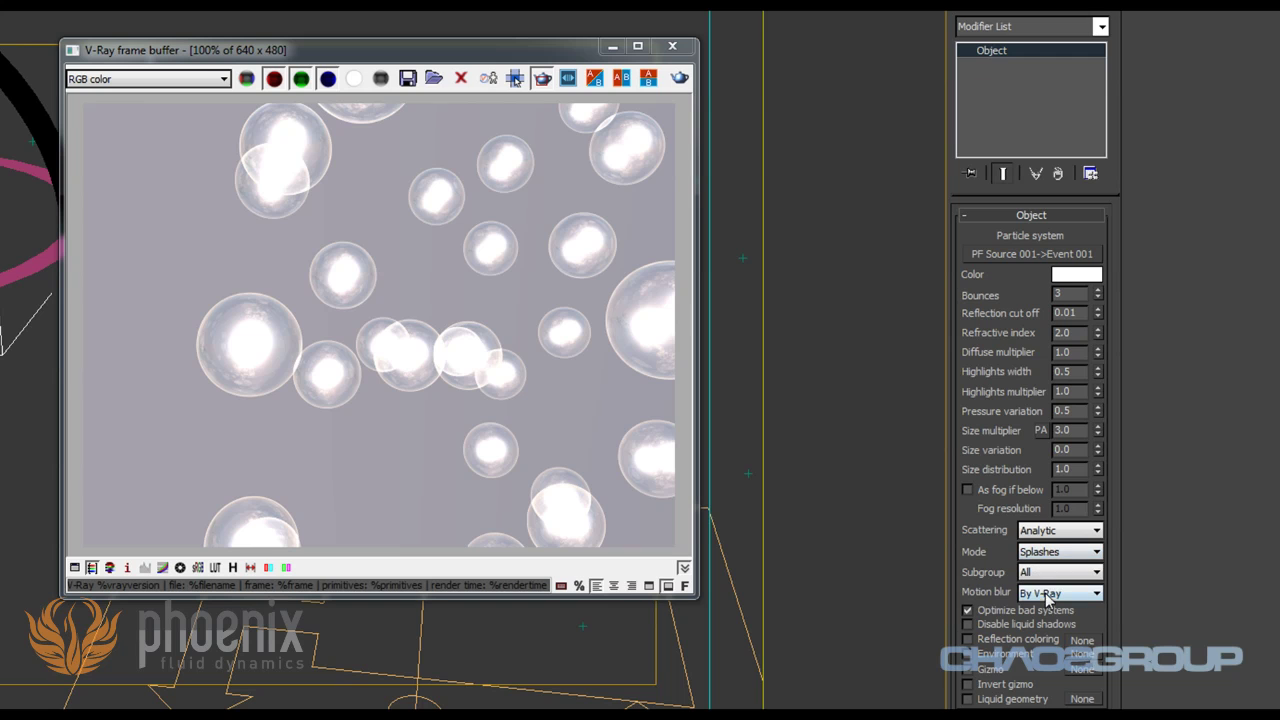
left_click(679, 78)
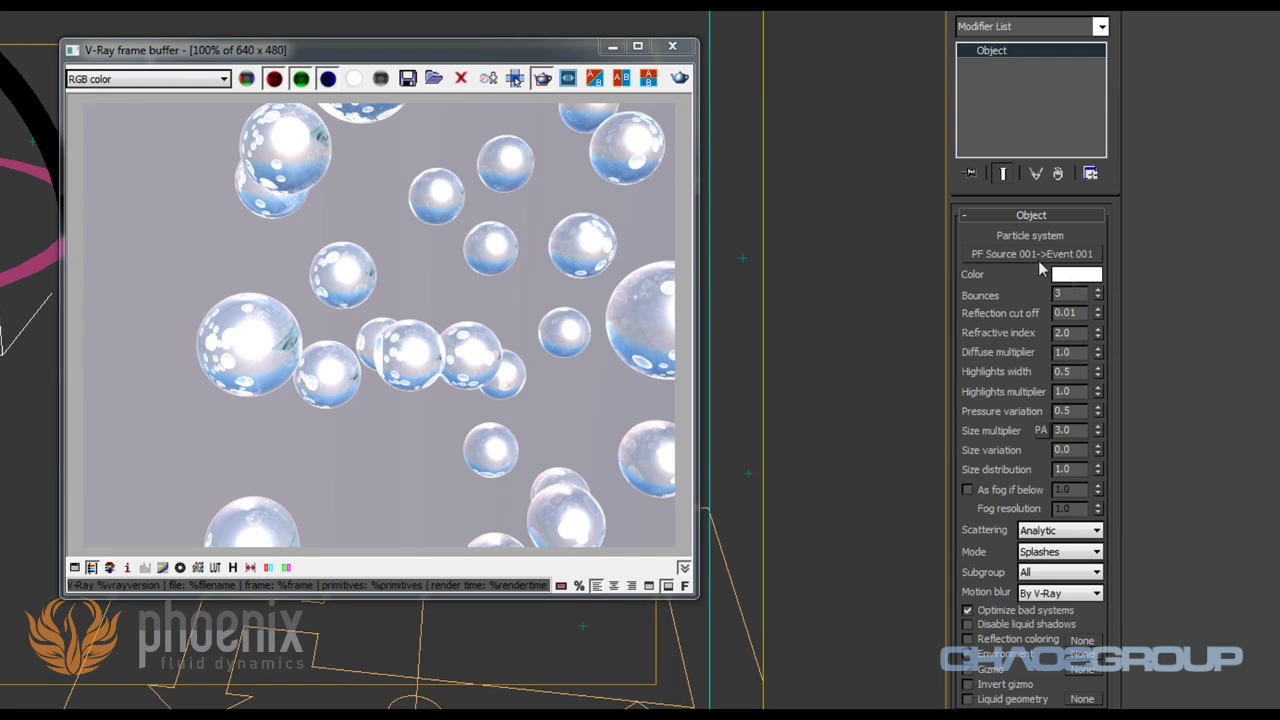
- Change the foam particle colour to light green and re-render
left_click(1080, 276)
left_click_drag(12, 120, 5, 57)
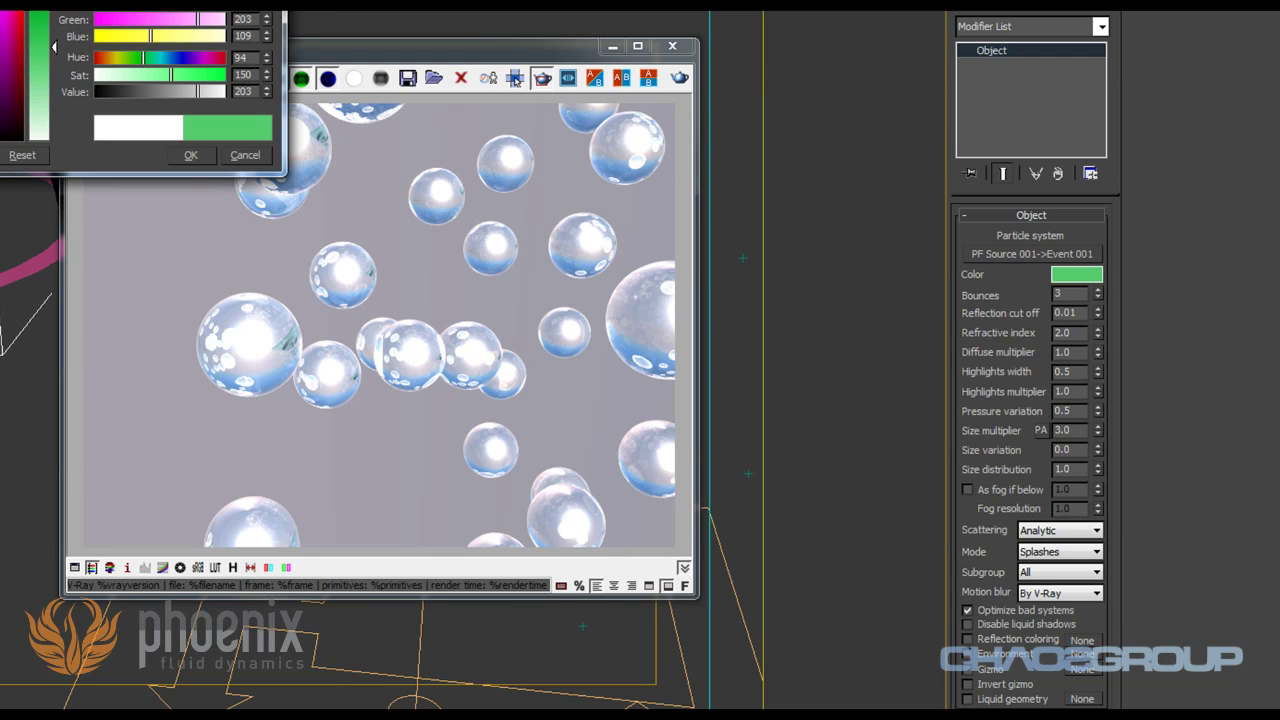
left_click(188, 155)
left_click(679, 78)
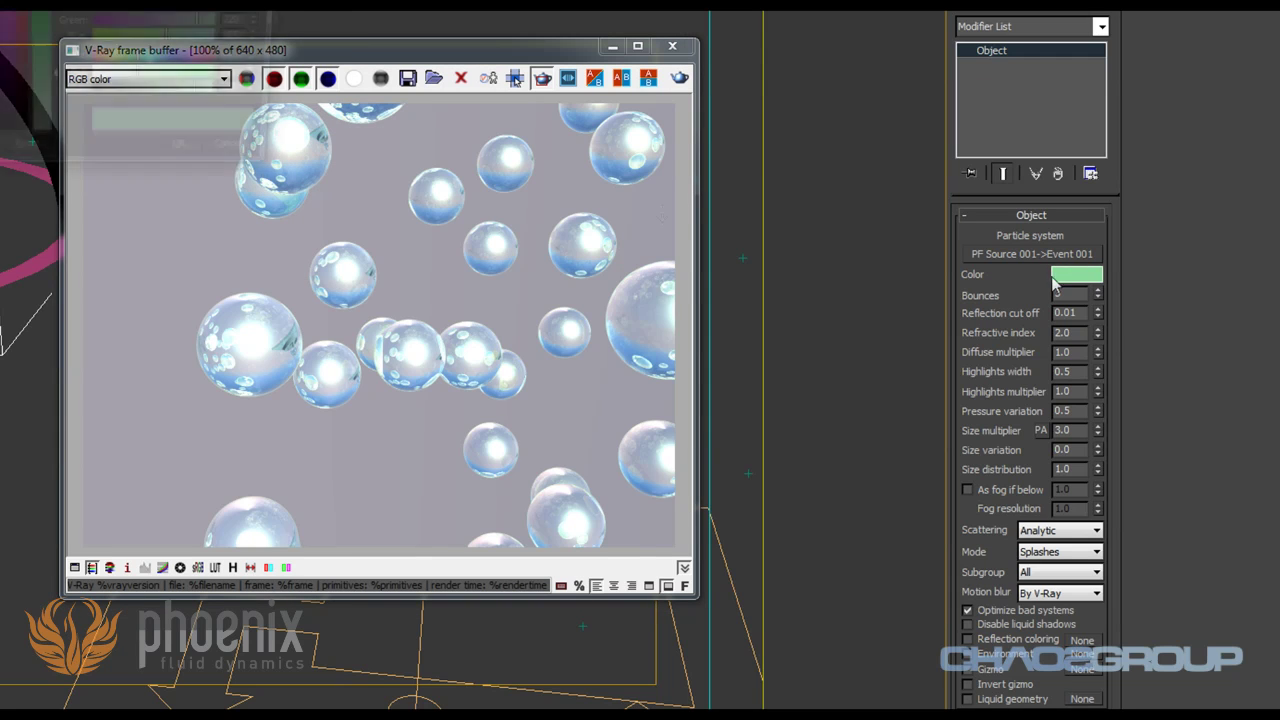
- Make the particle colour a darker, more saturated green and re-render
left_click(1088, 280)
left_click(44, 30)
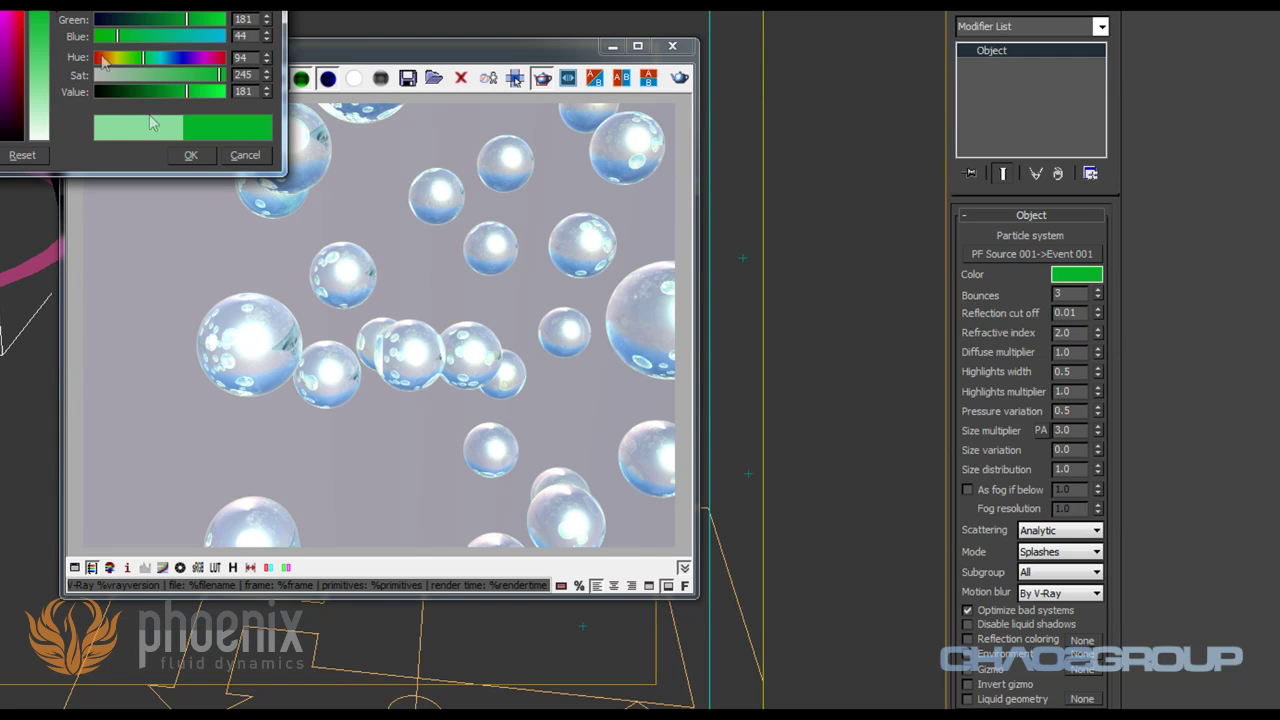
left_click(189, 155)
left_click(679, 79)
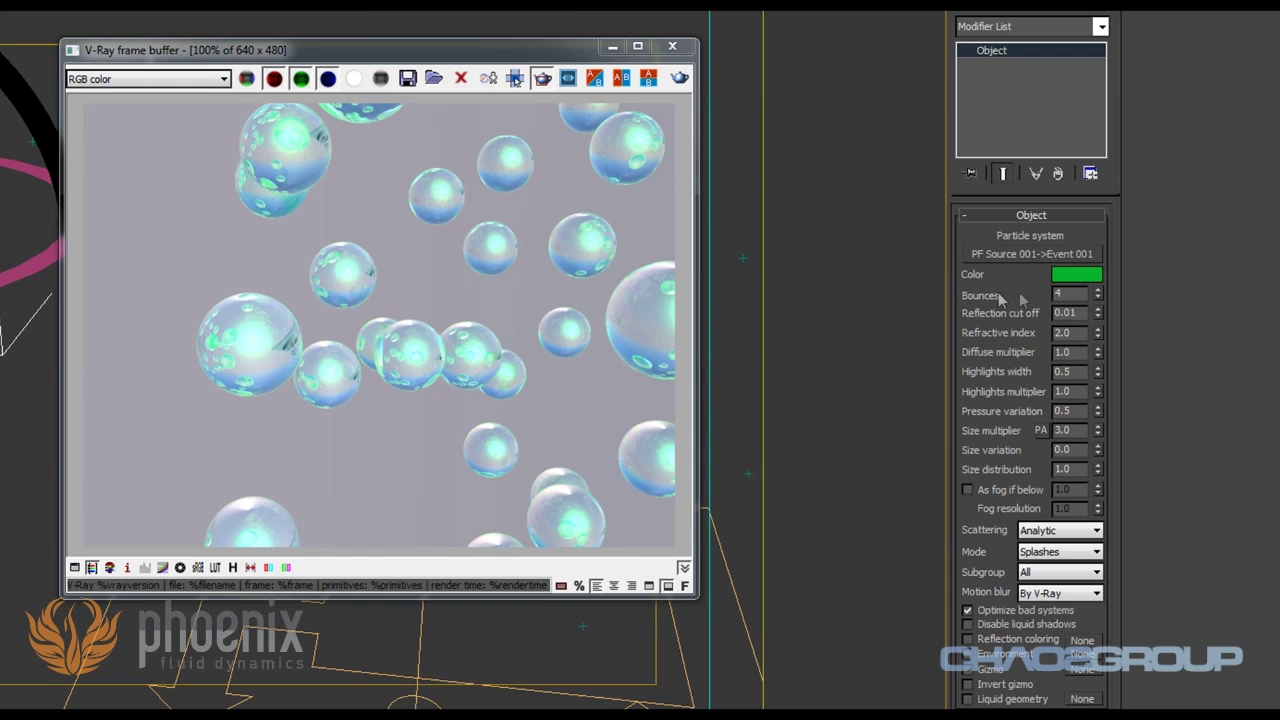
left_click(1097, 290)
left_click(679, 78)
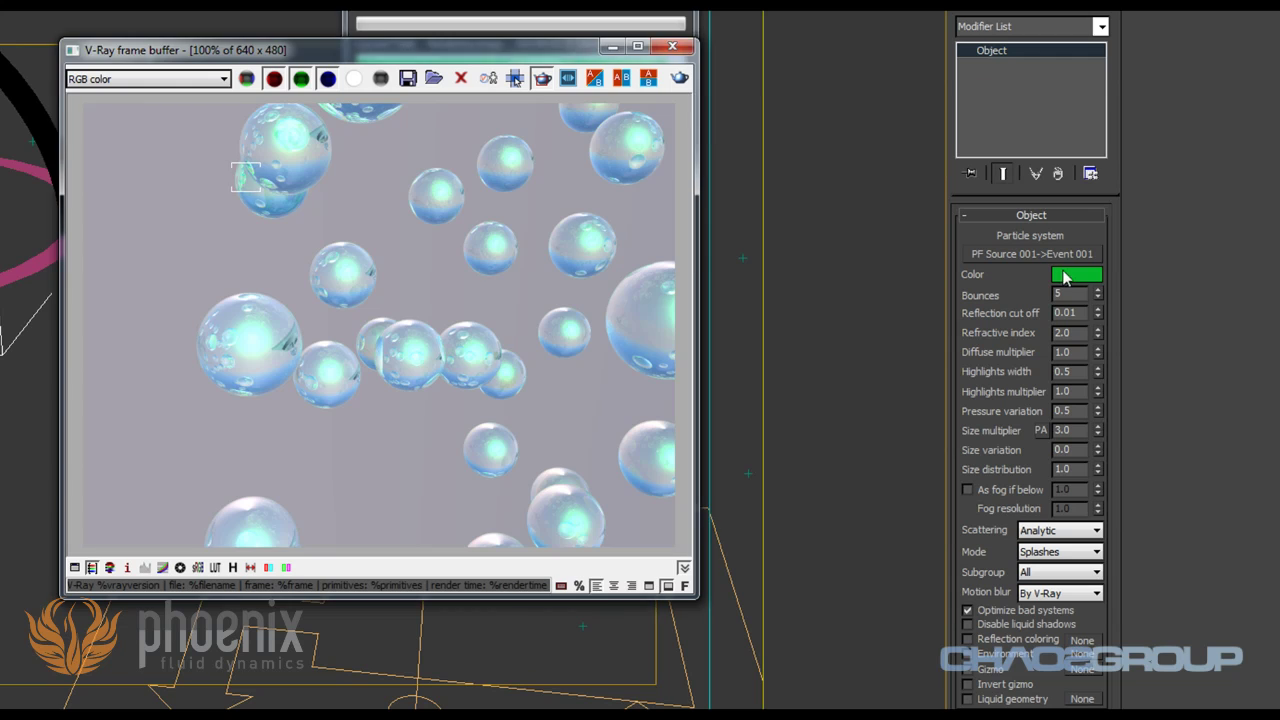
double_click(1072, 331)
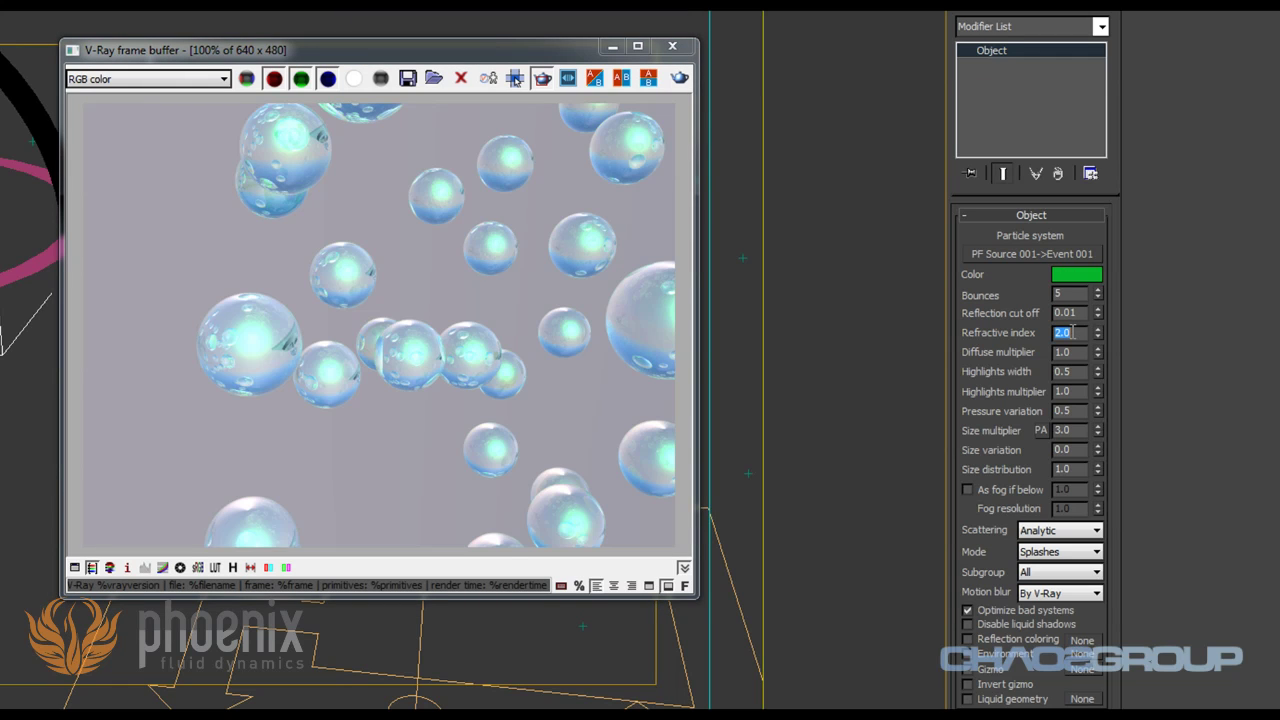
type("2.6")
key("Return")
left_click(680, 78)
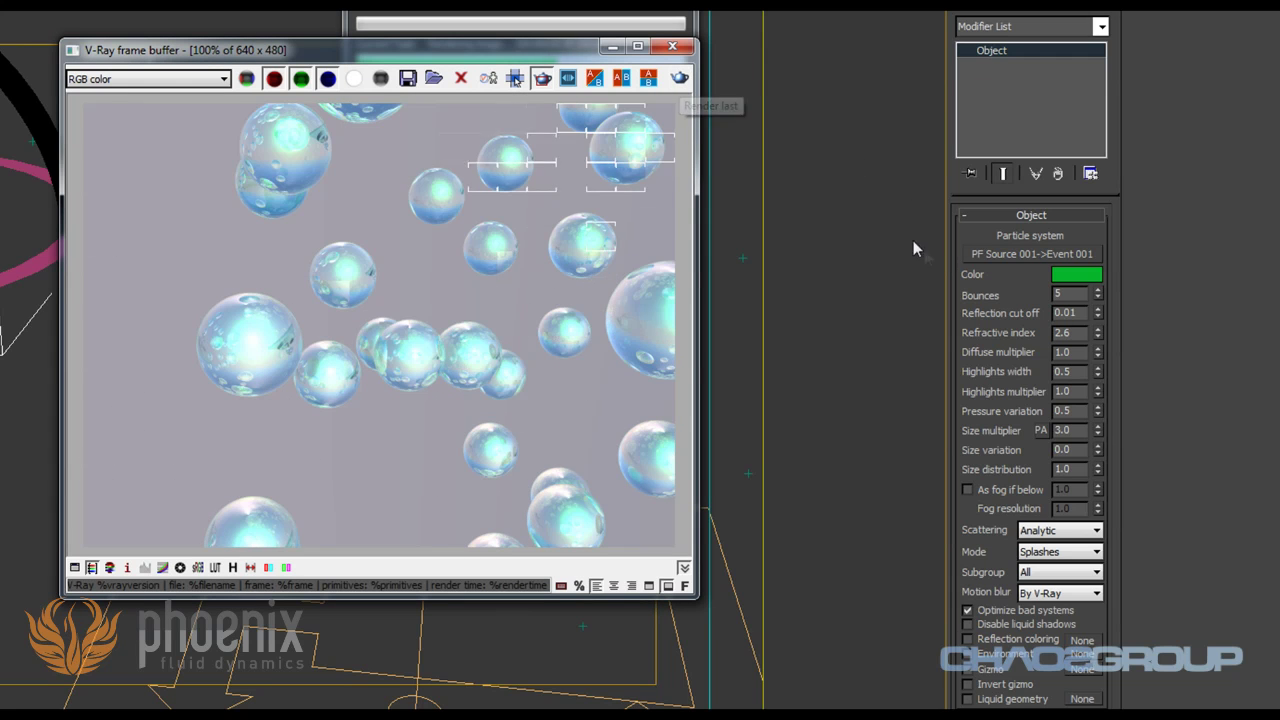
double_click(1078, 333)
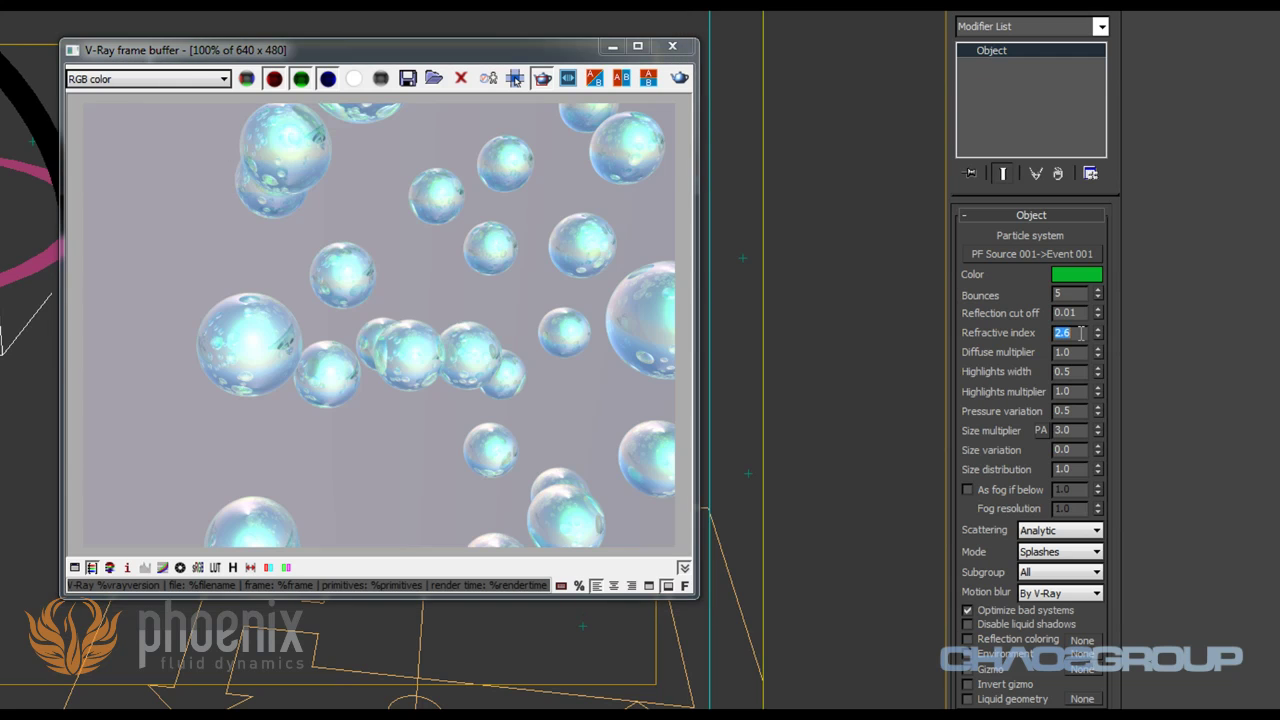
type("1.33")
key("Return")
left_click(680, 78)
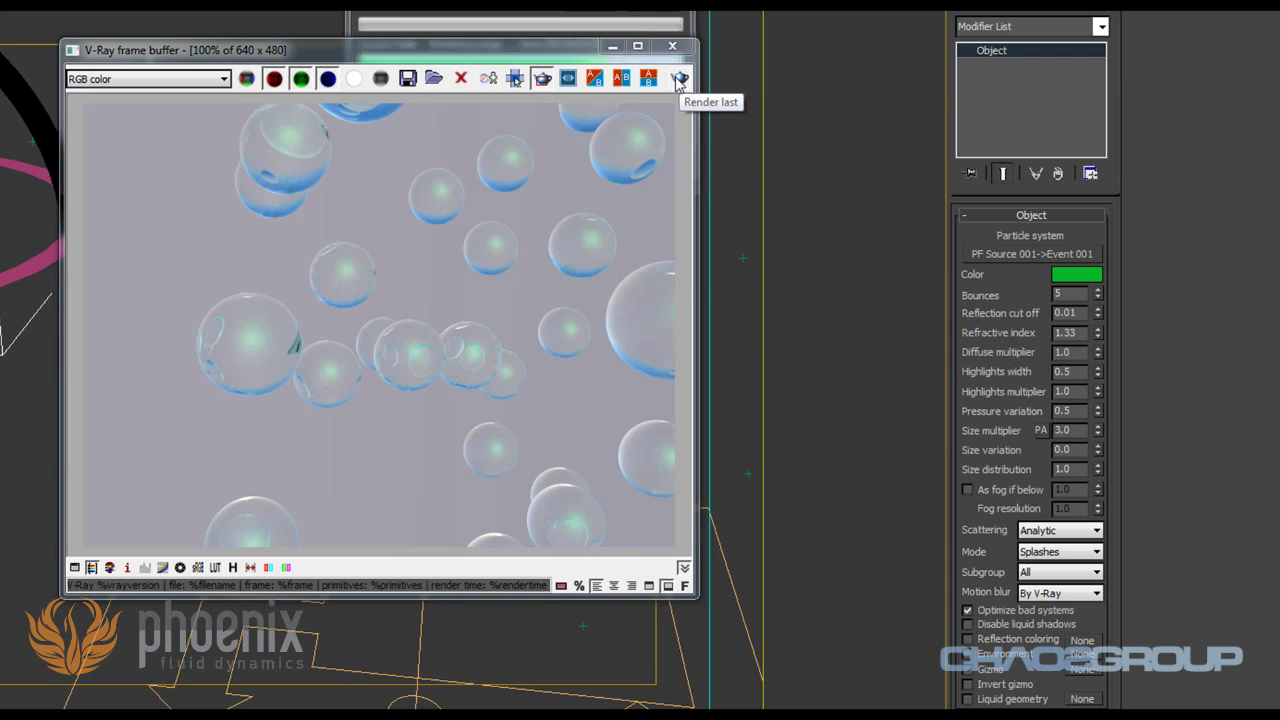
double_click(1063, 352)
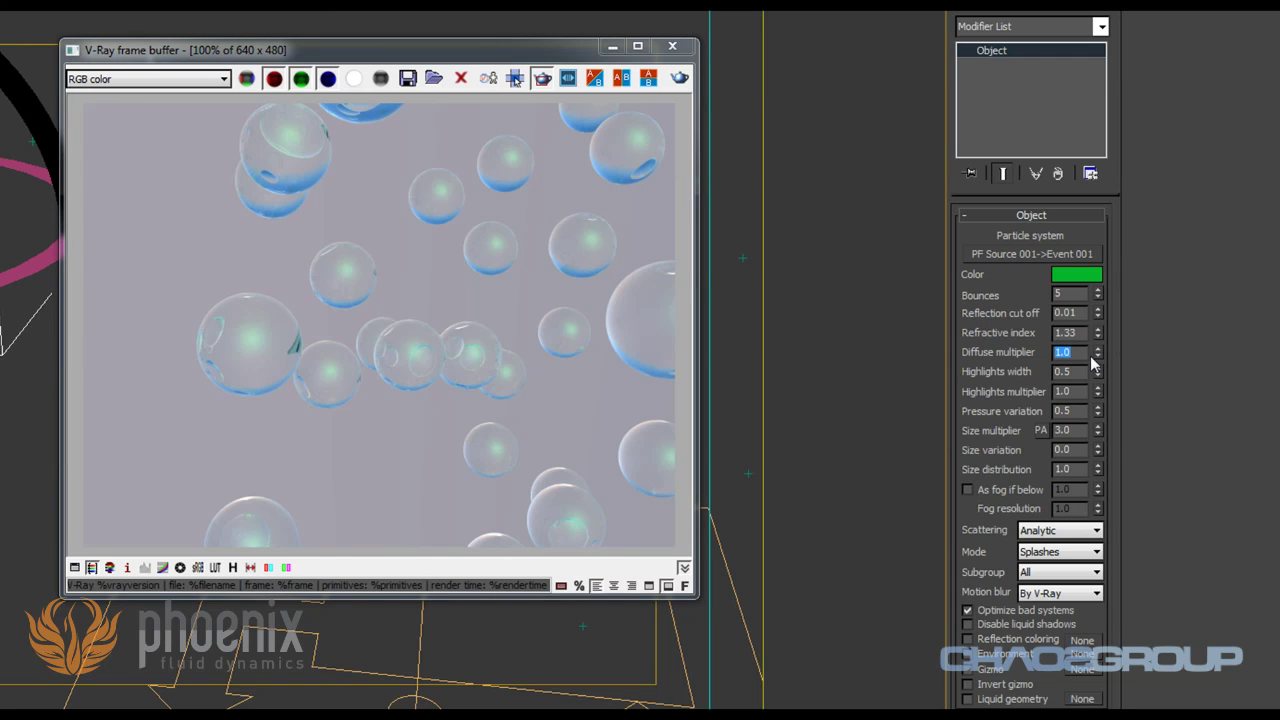
type("0.1")
key("Return")
left_click(682, 80)
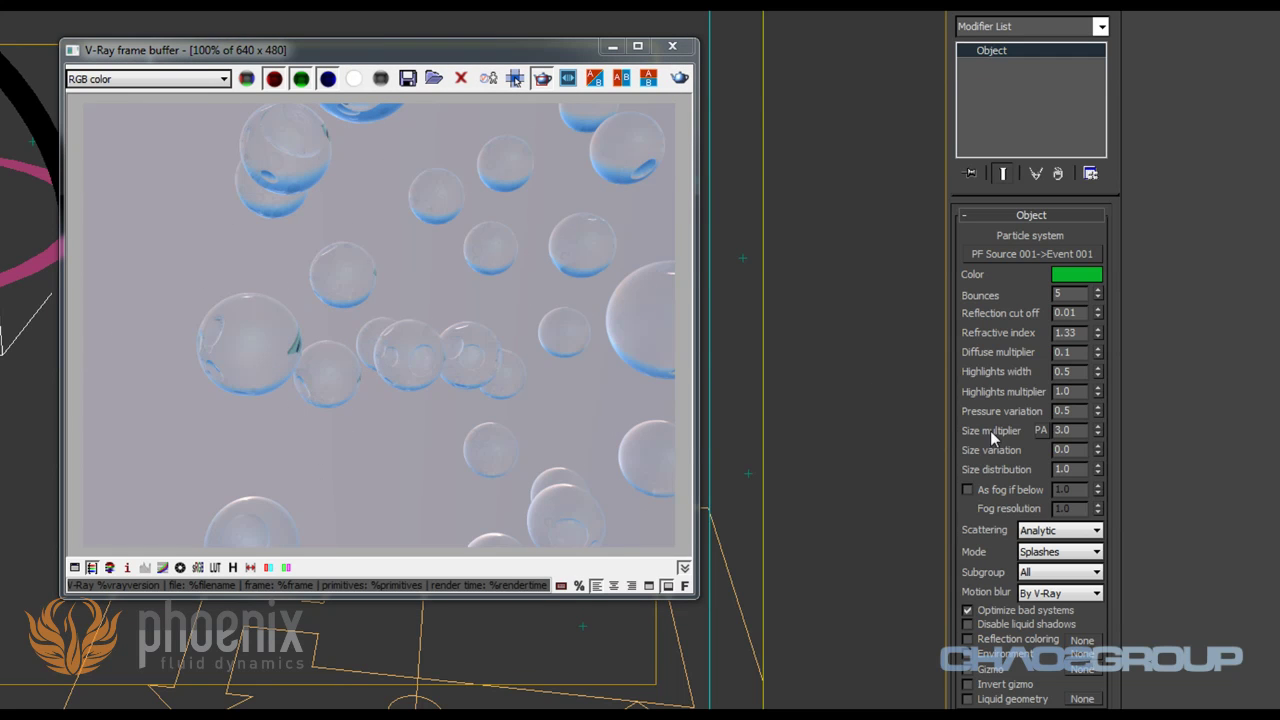
double_click(1064, 371)
left_click(997, 450)
left_click(1066, 430)
left_click(1062, 450)
left_click(1062, 470)
- Leave foam motion blur on renderer control and check V-Ray Camera motion blur in Render Setup
left_click(1042, 596)
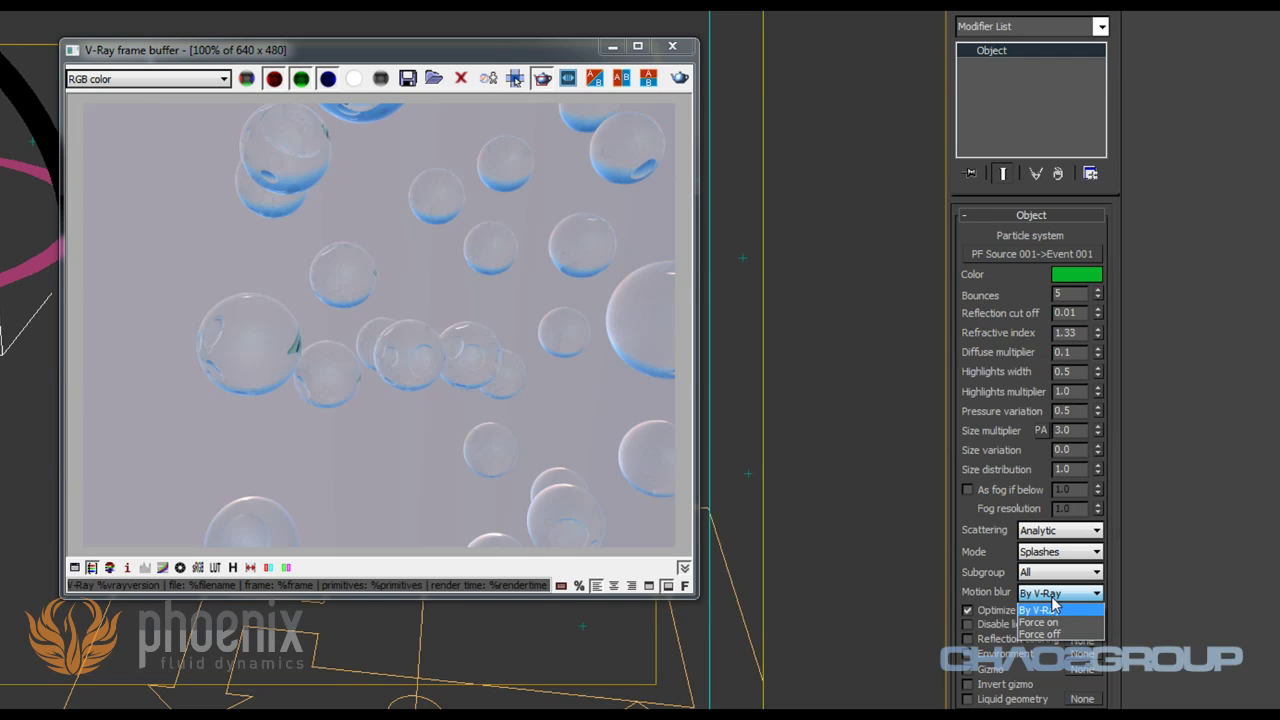
left_click(1045, 609)
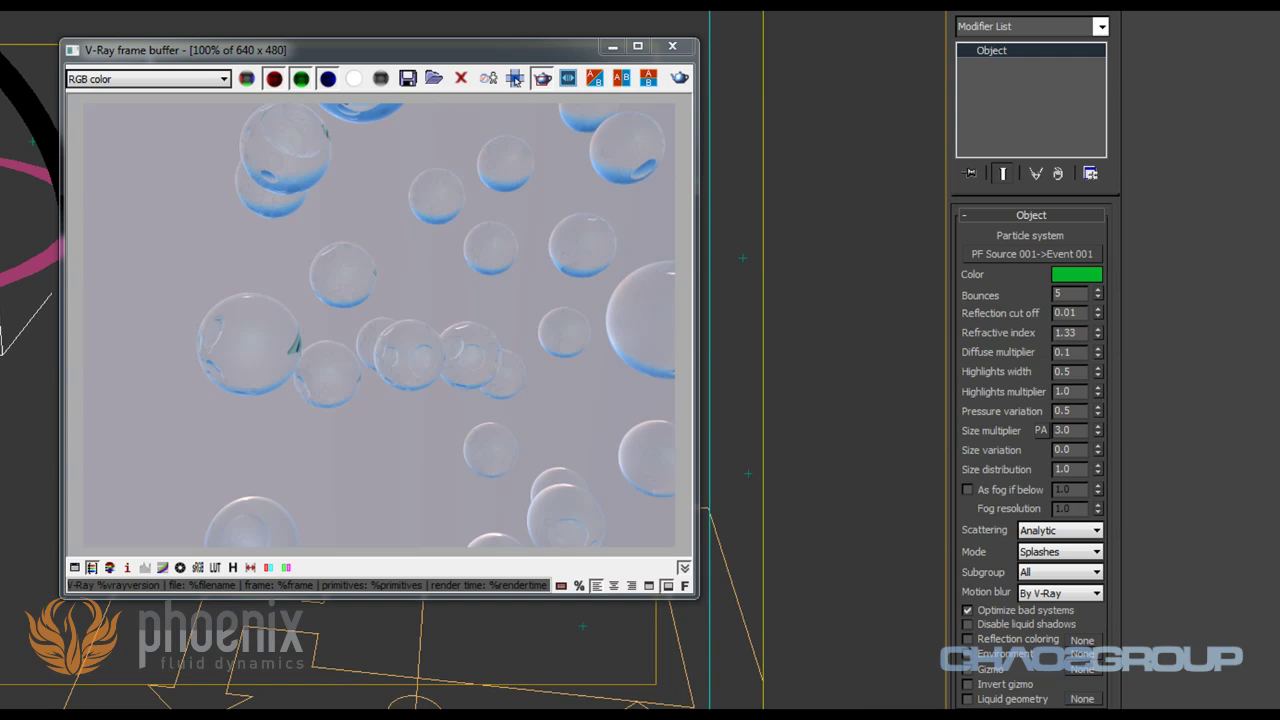
key("F10")
left_click(592, 22)
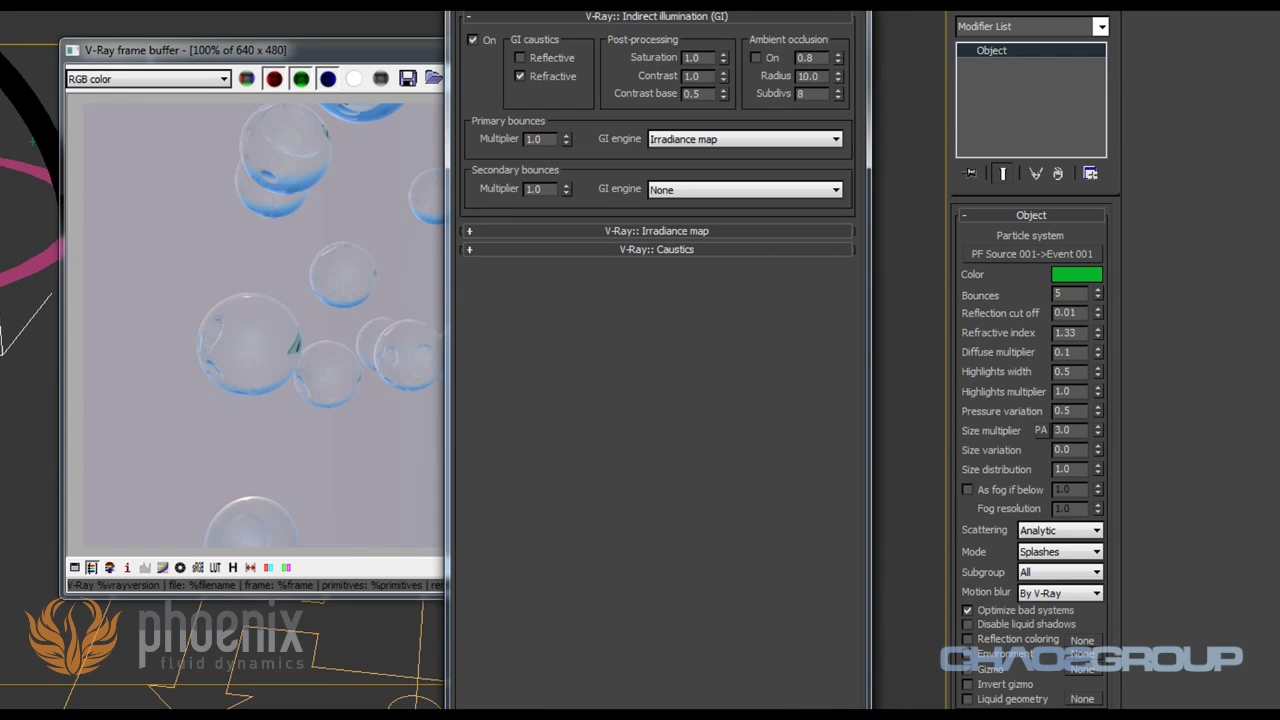
key("ctrl+shift+Tab")
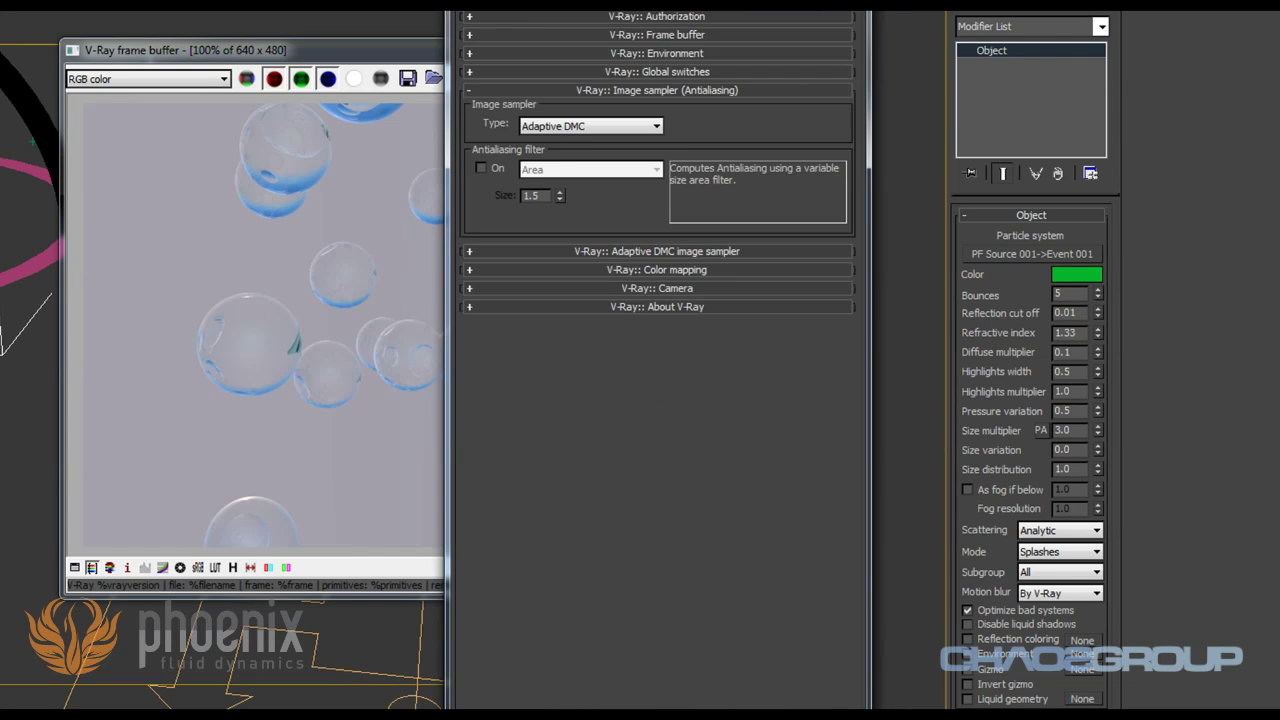
left_click(700, 290)
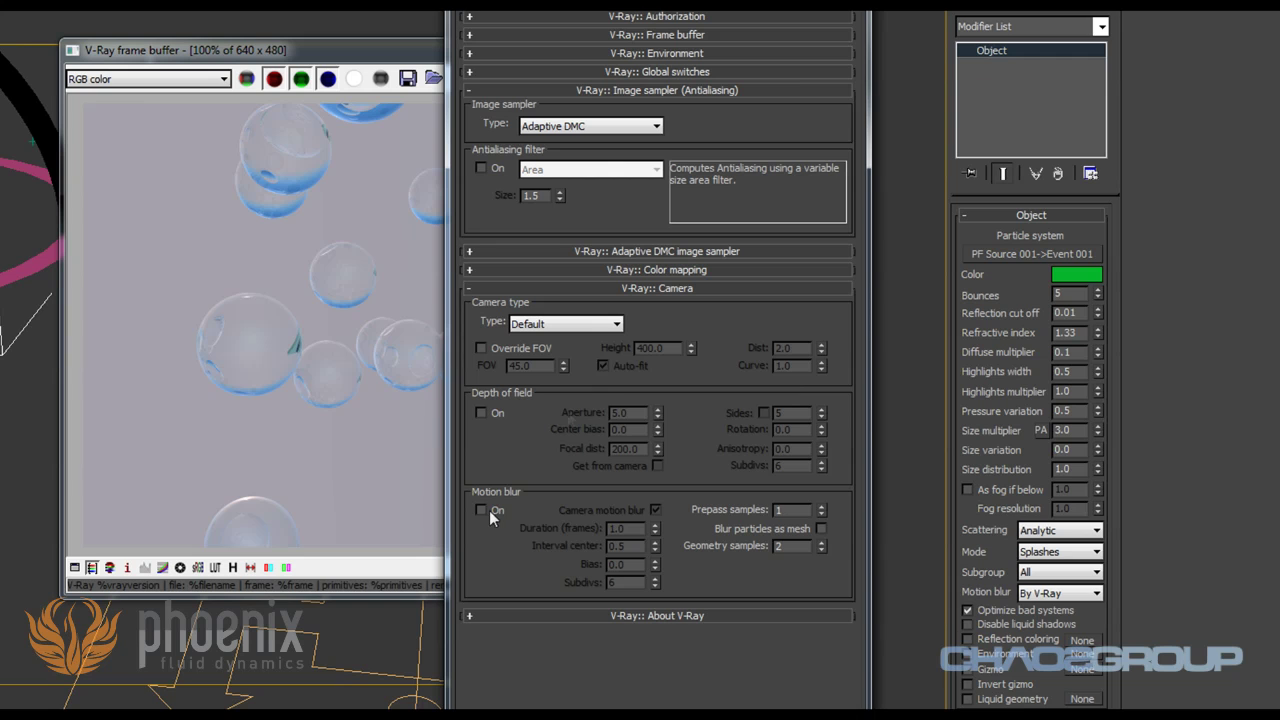
key("F10")
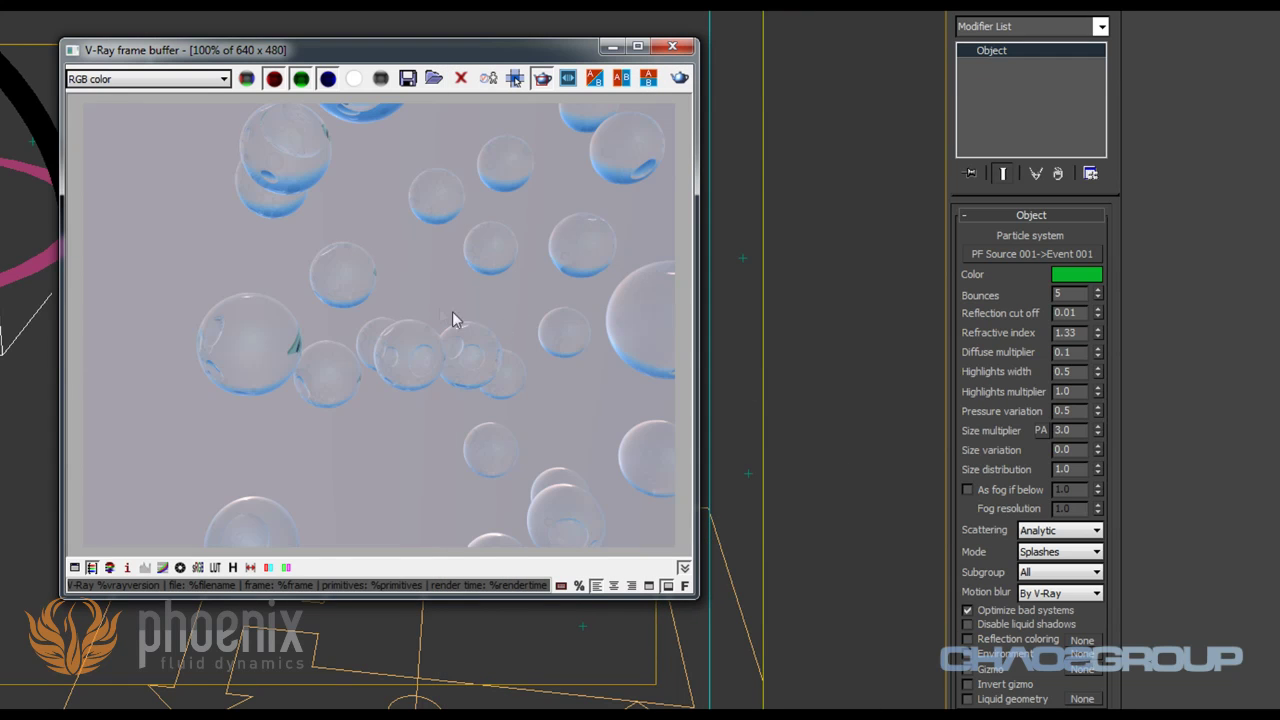
- Set PHXFoam Motion blur to Force on, re-render with fewer bounces, and close the frame buffer
left_click(1060, 593)
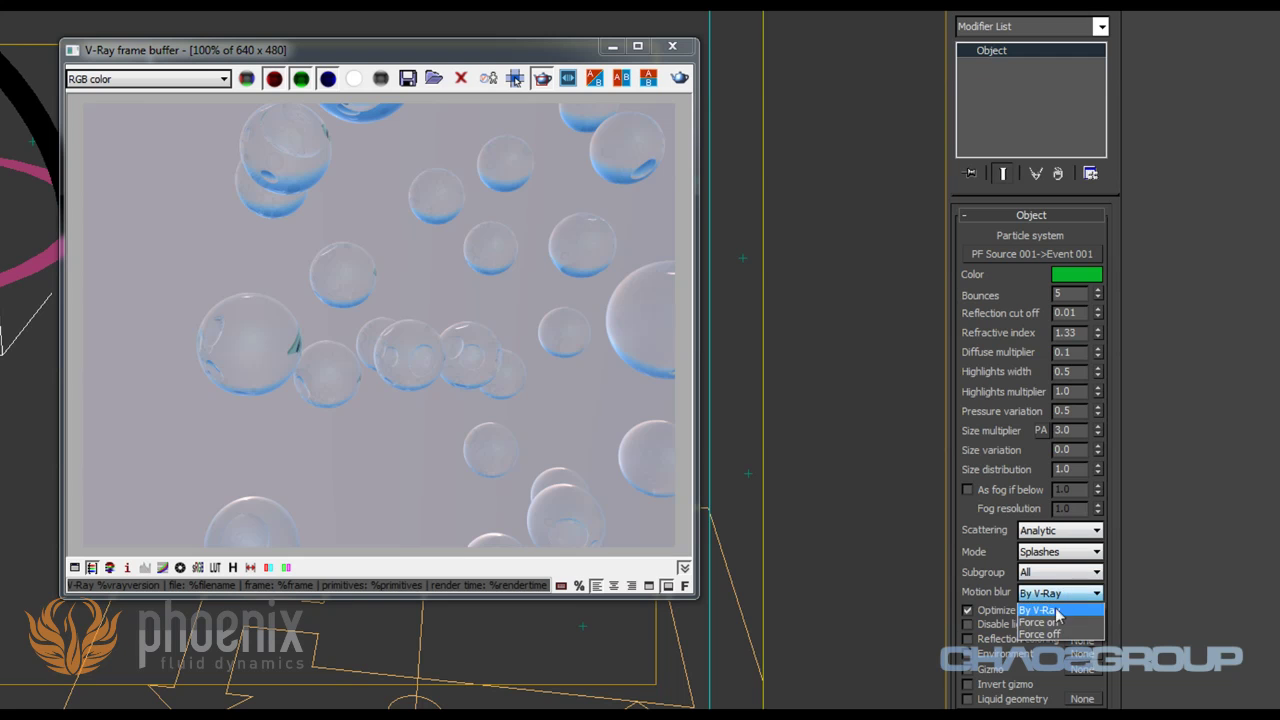
left_click(1054, 622)
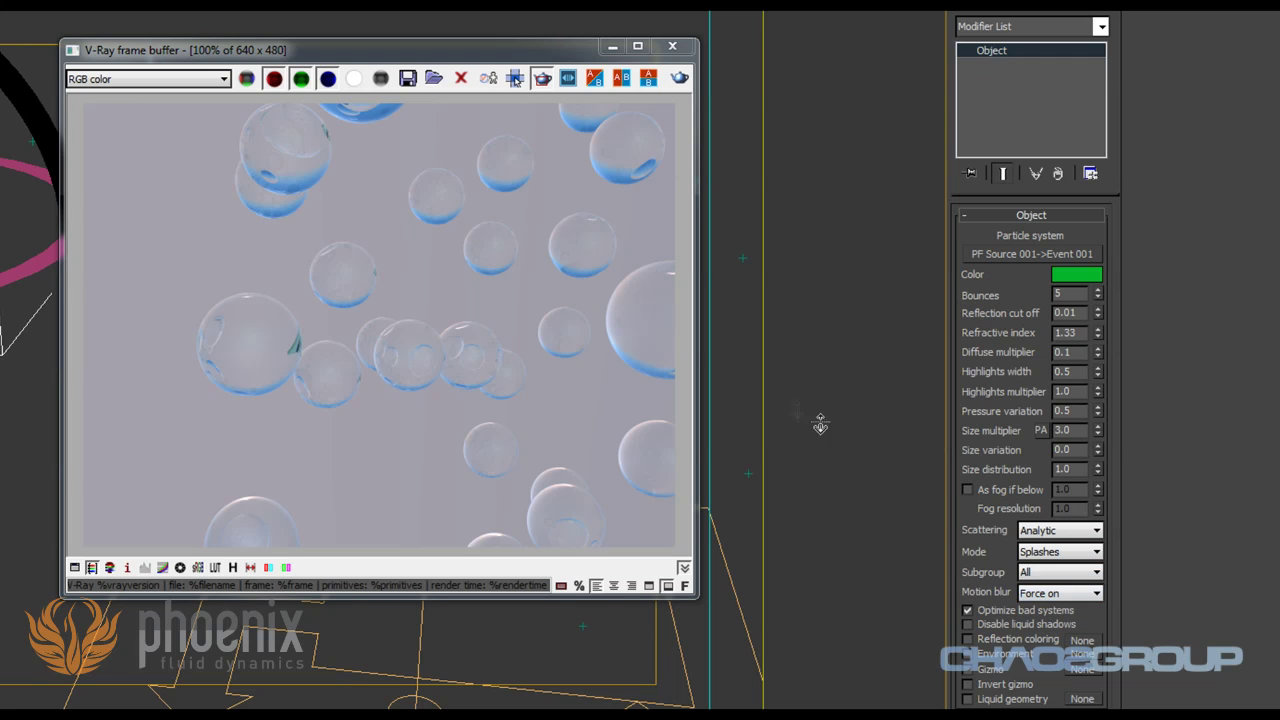
left_click(679, 77)
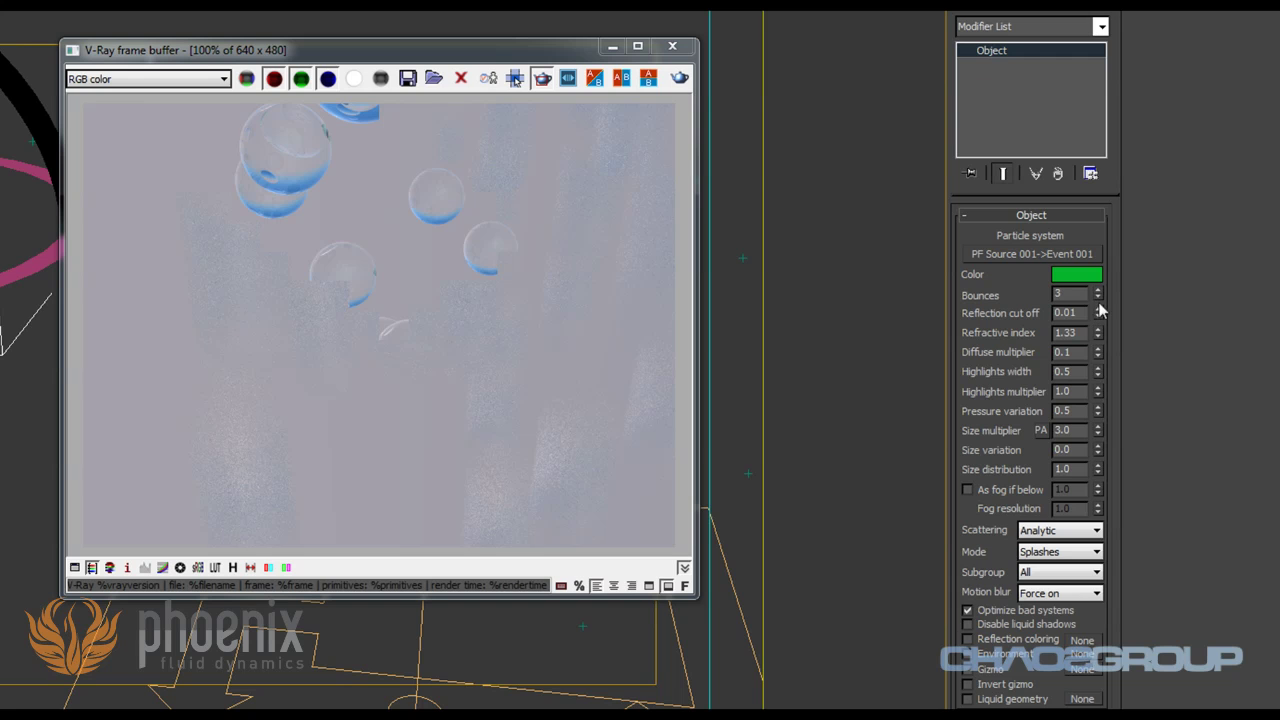
left_click(680, 79)
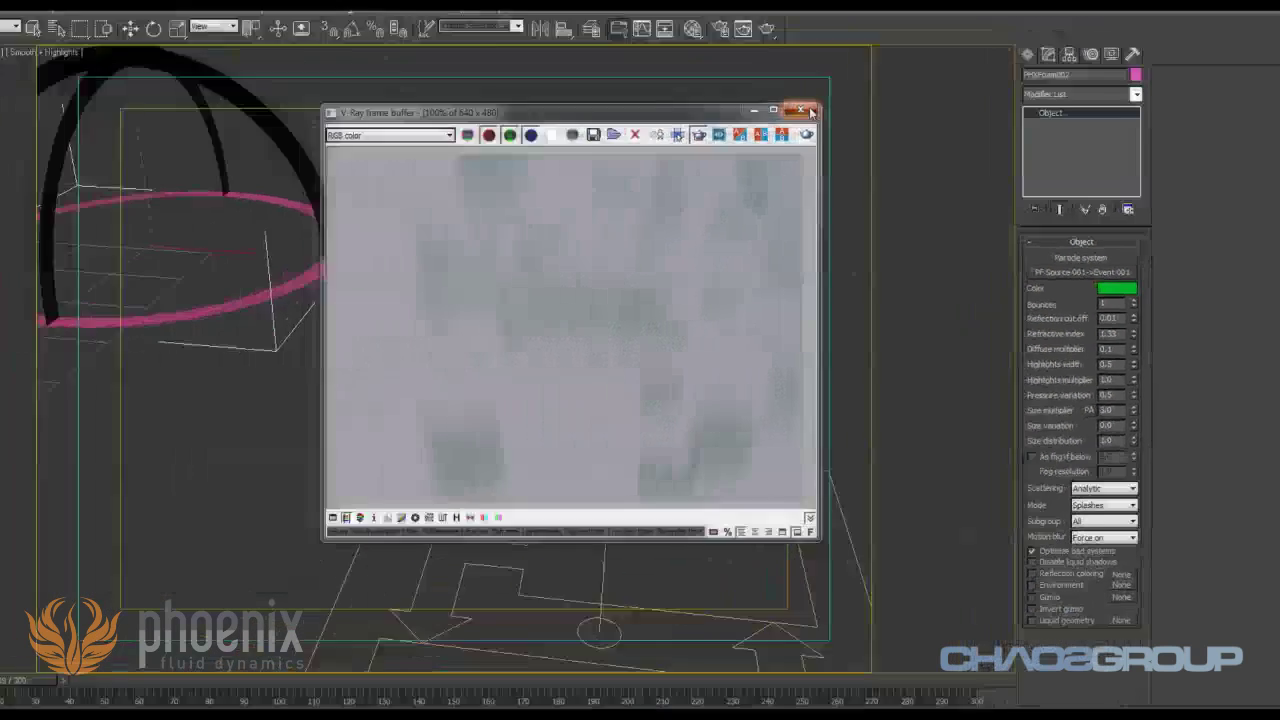
left_click(672, 46)
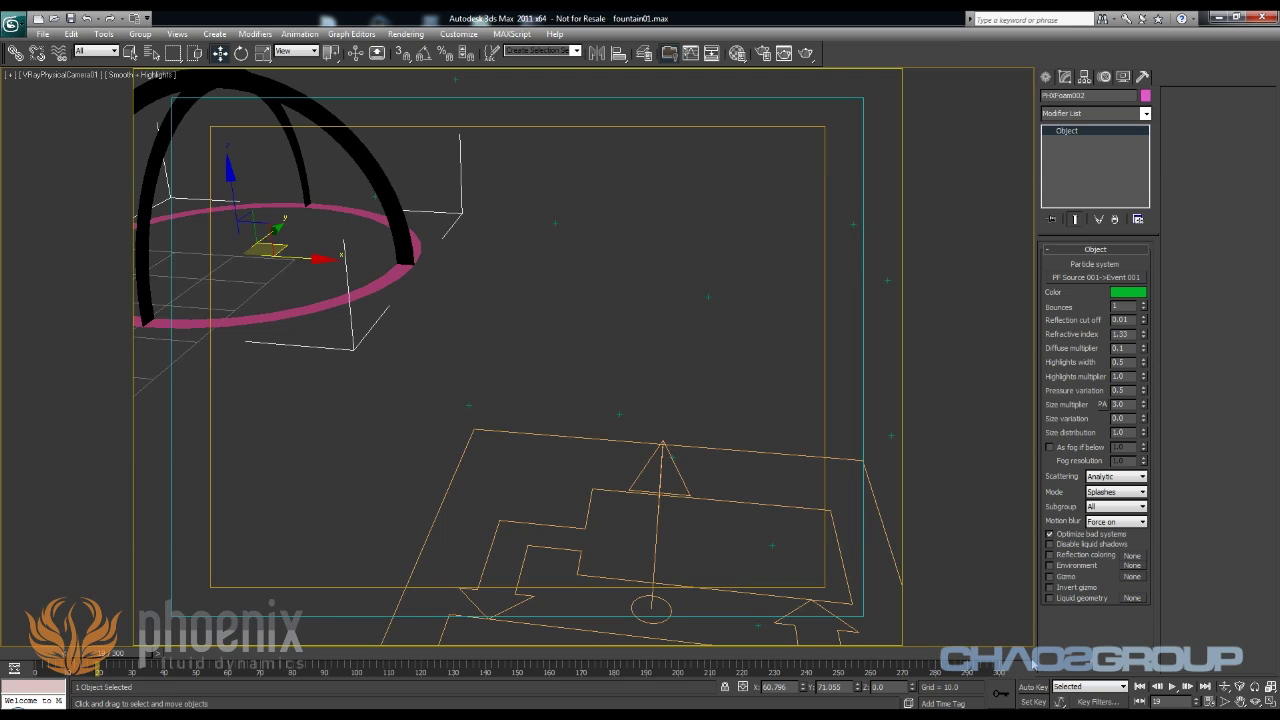
- Truck and dolly the camera to frame the fountain, then select PHXFoam001
left_click(1240, 703)
left_click_drag(450, 330, 820, 342)
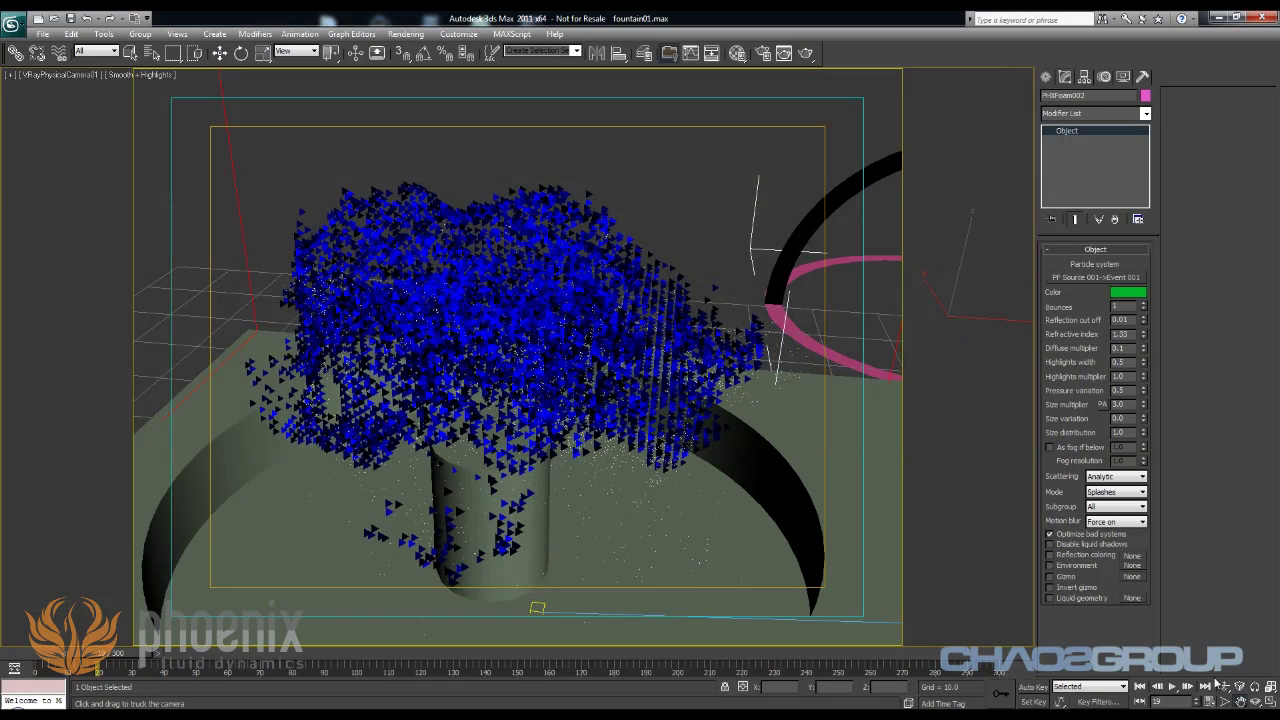
left_click_drag(645, 357, 660, 320)
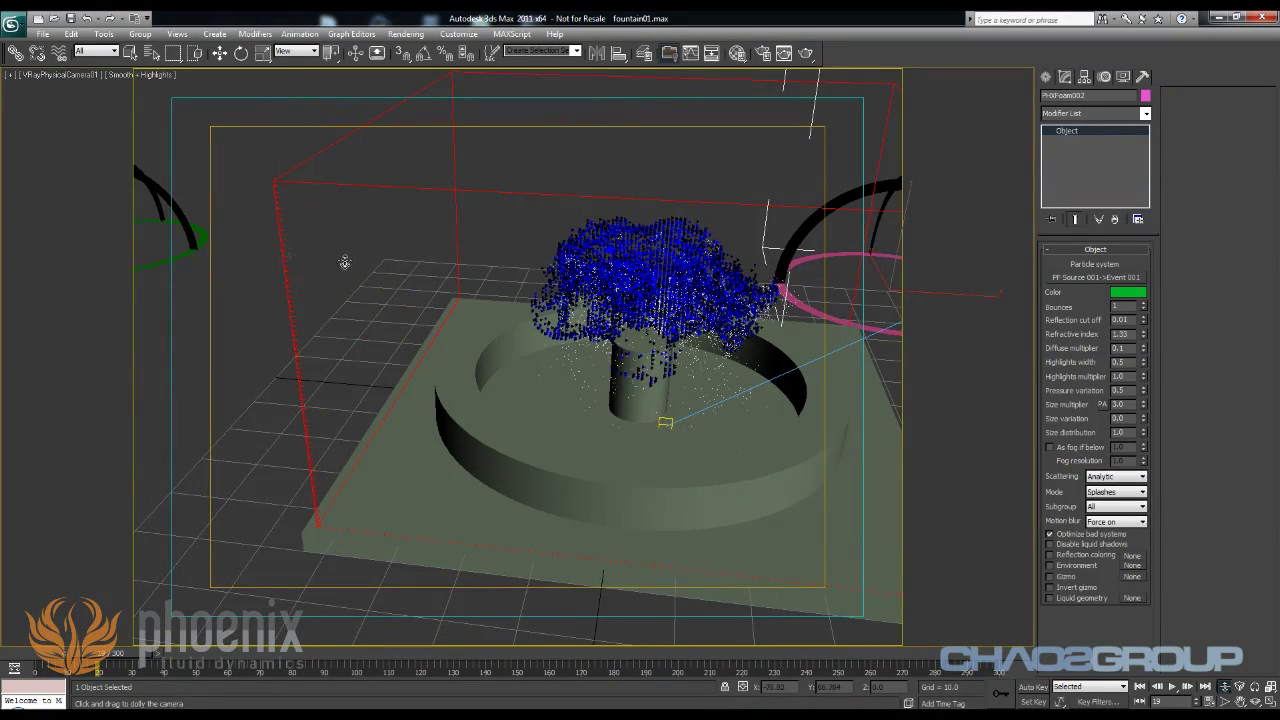
key("w")
left_click(190, 230)
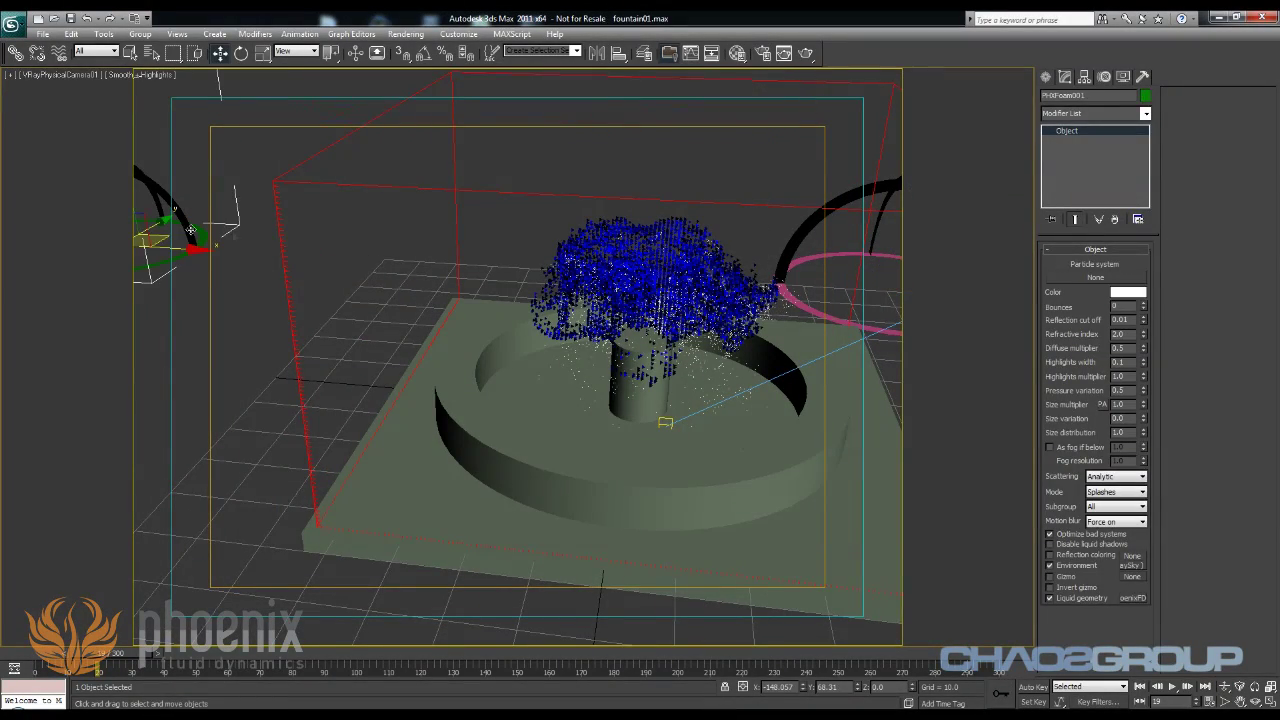
- Set PHXFoam001's particle source to PhoenixFD01 Splashes and render the fountain
left_click(1078, 279)
left_click(657, 201)
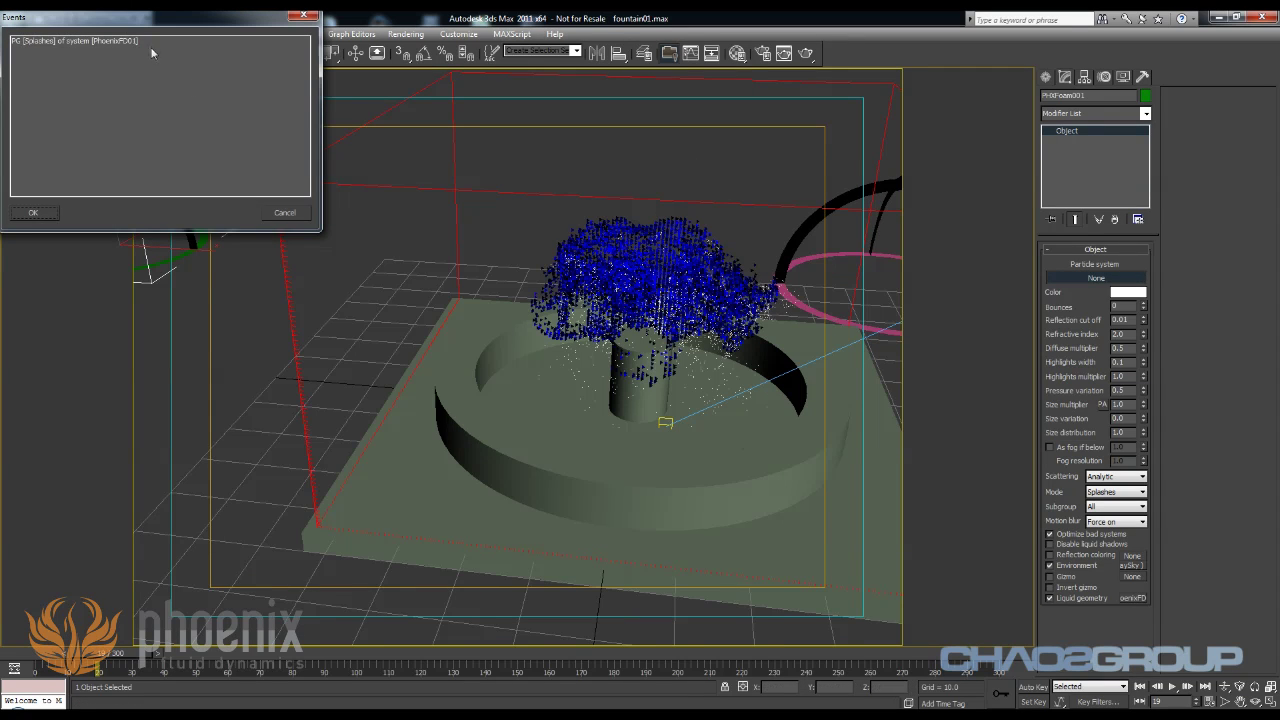
left_click(35, 213)
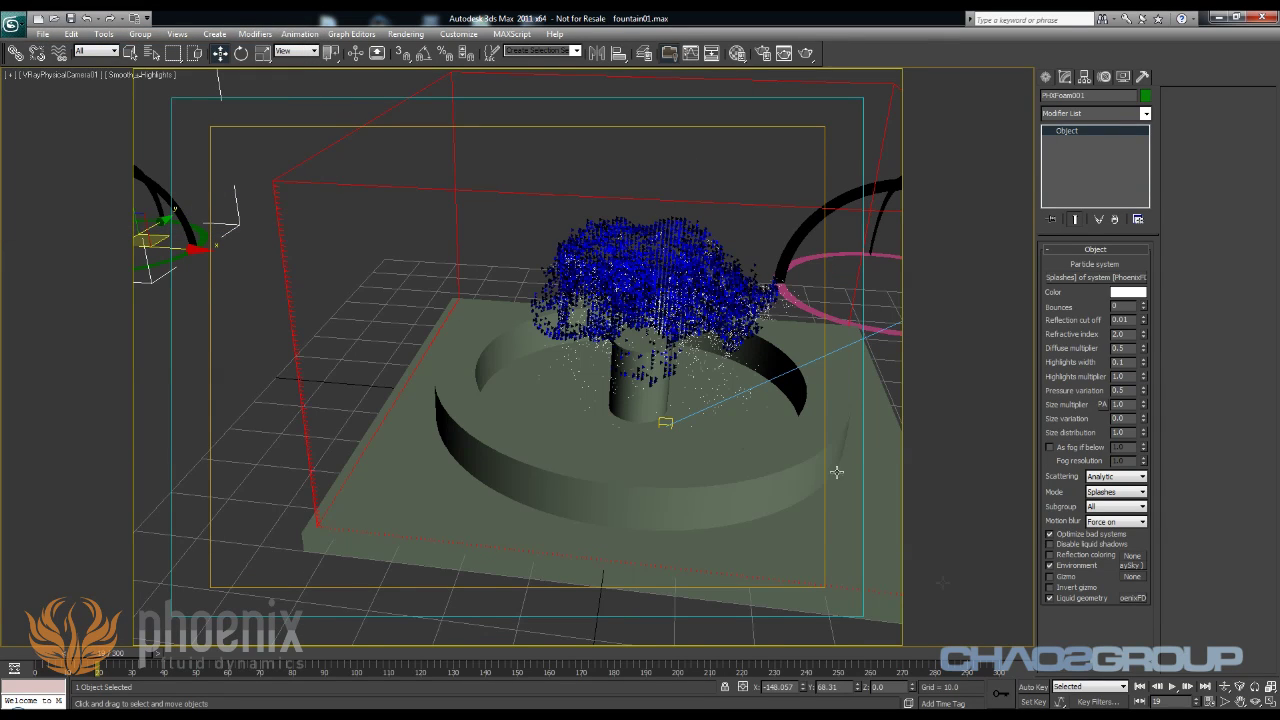
middle_click_drag(643, 372, 686, 326, "alt")
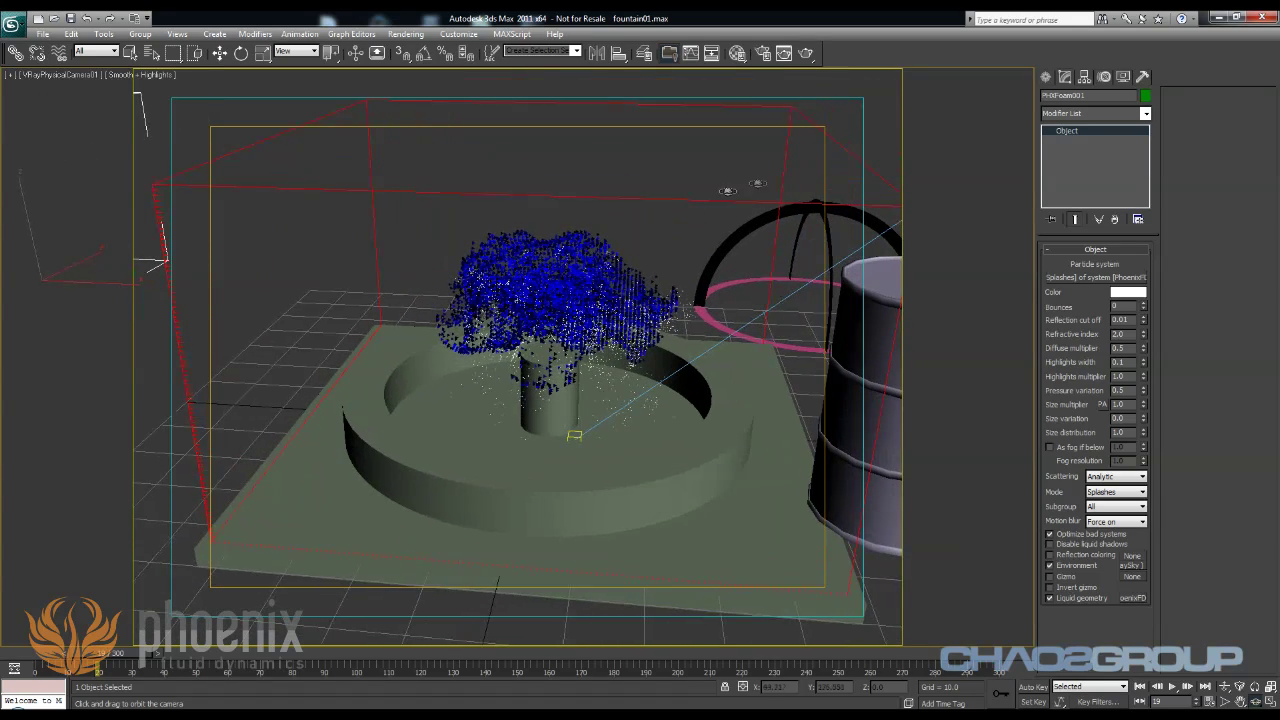
left_click(806, 53)
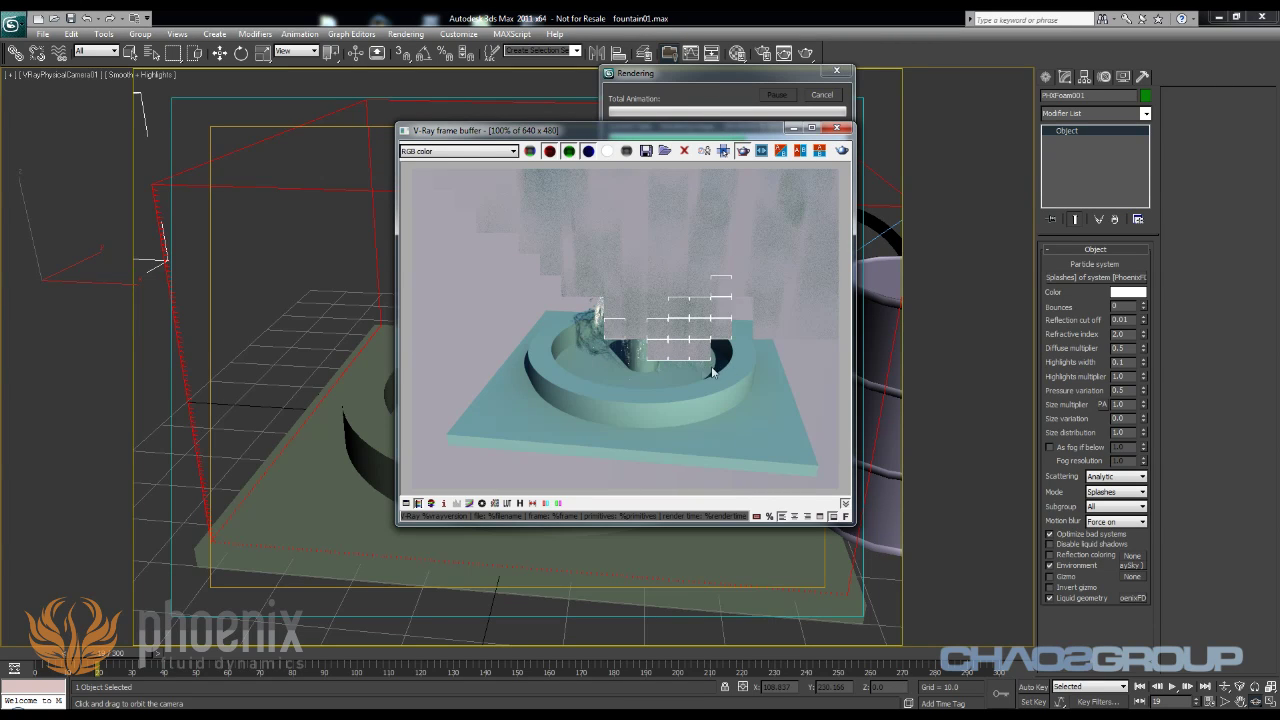
- Zoom in and out on the finished fountain render to inspect the glassy splashes
scroll(712, 373, "up", 2)
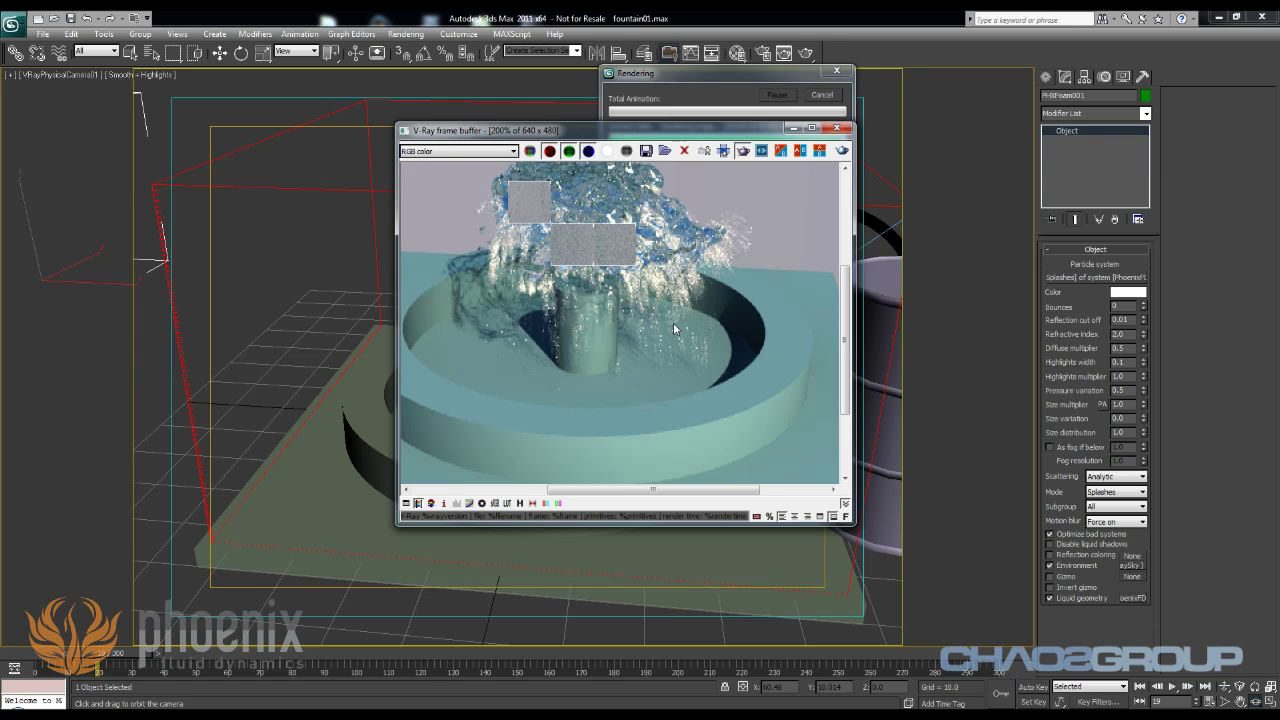
scroll(676, 325, "down", 2)
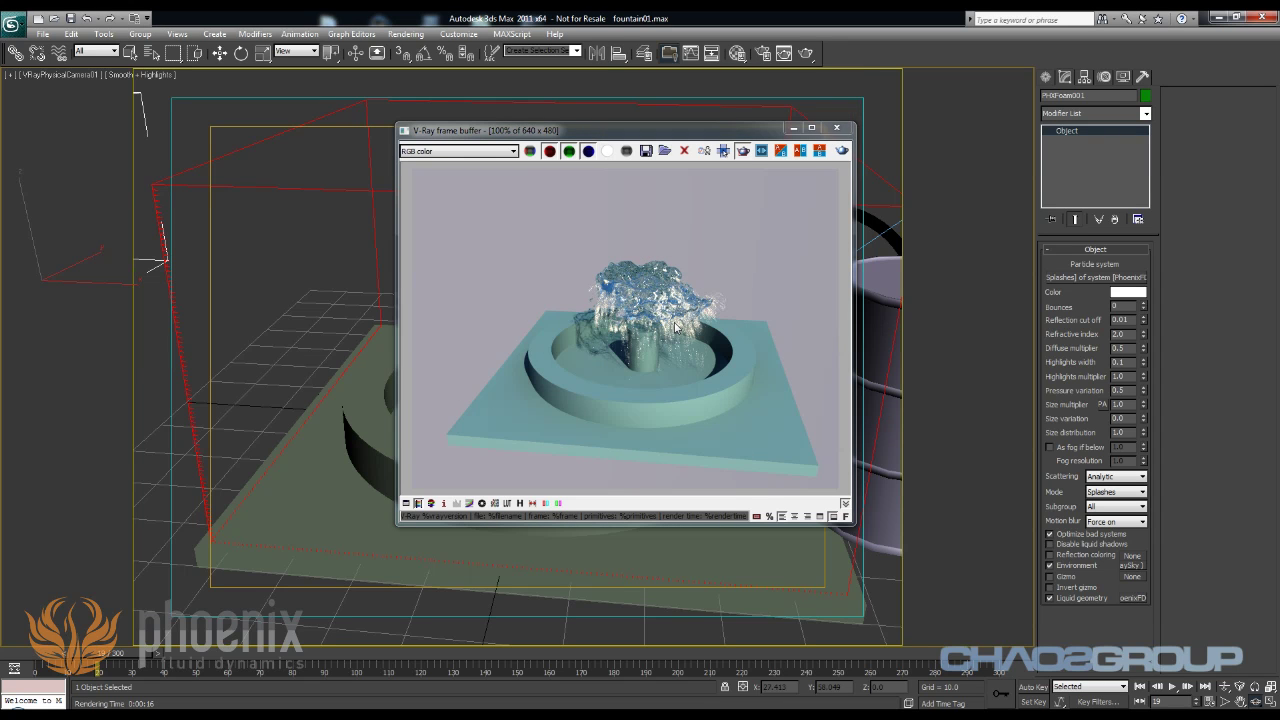
scroll(676, 327, "up", 2)
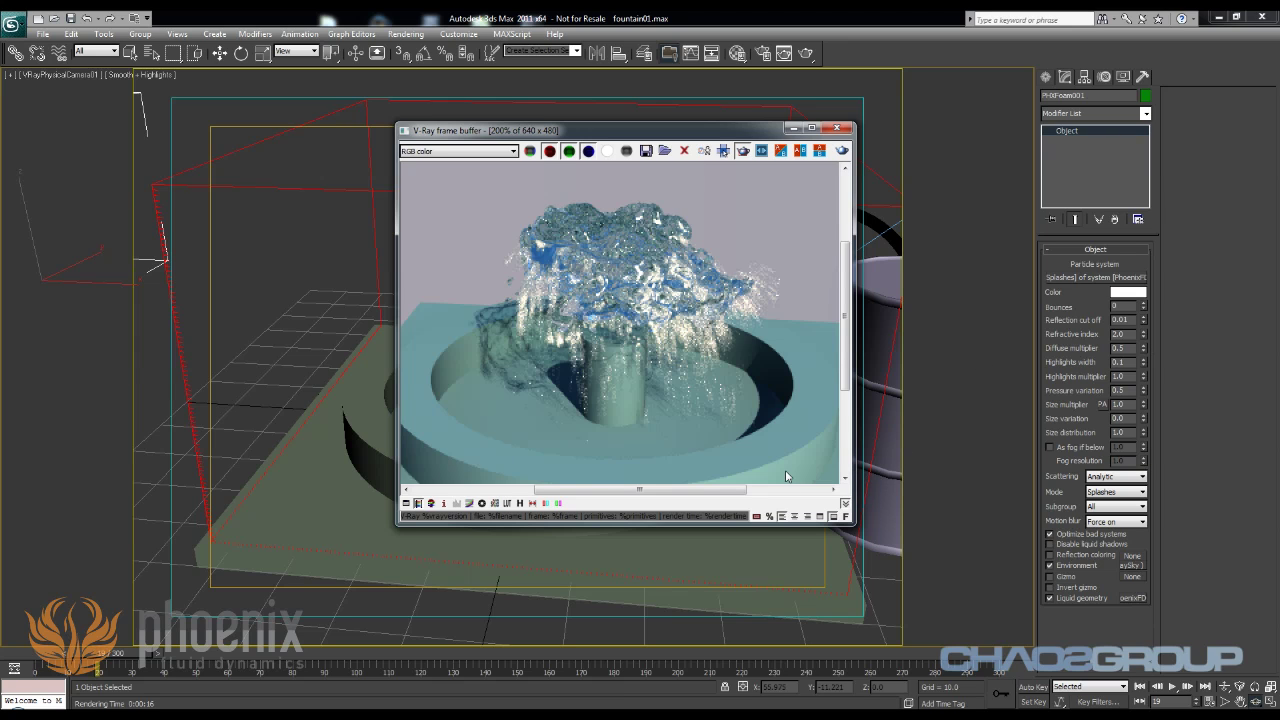
- Close the render window and play the splashes+foam+mb clip in Windows Media Player
left_click(836, 131)
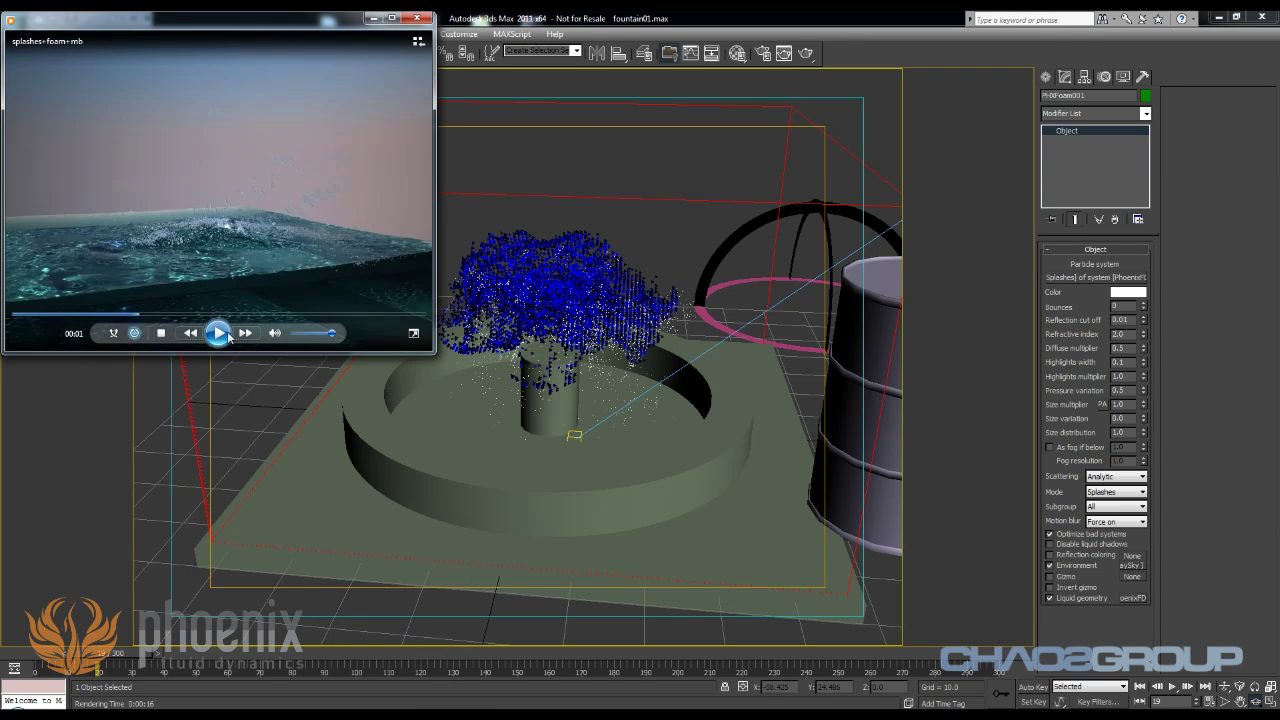
left_click(218, 332)
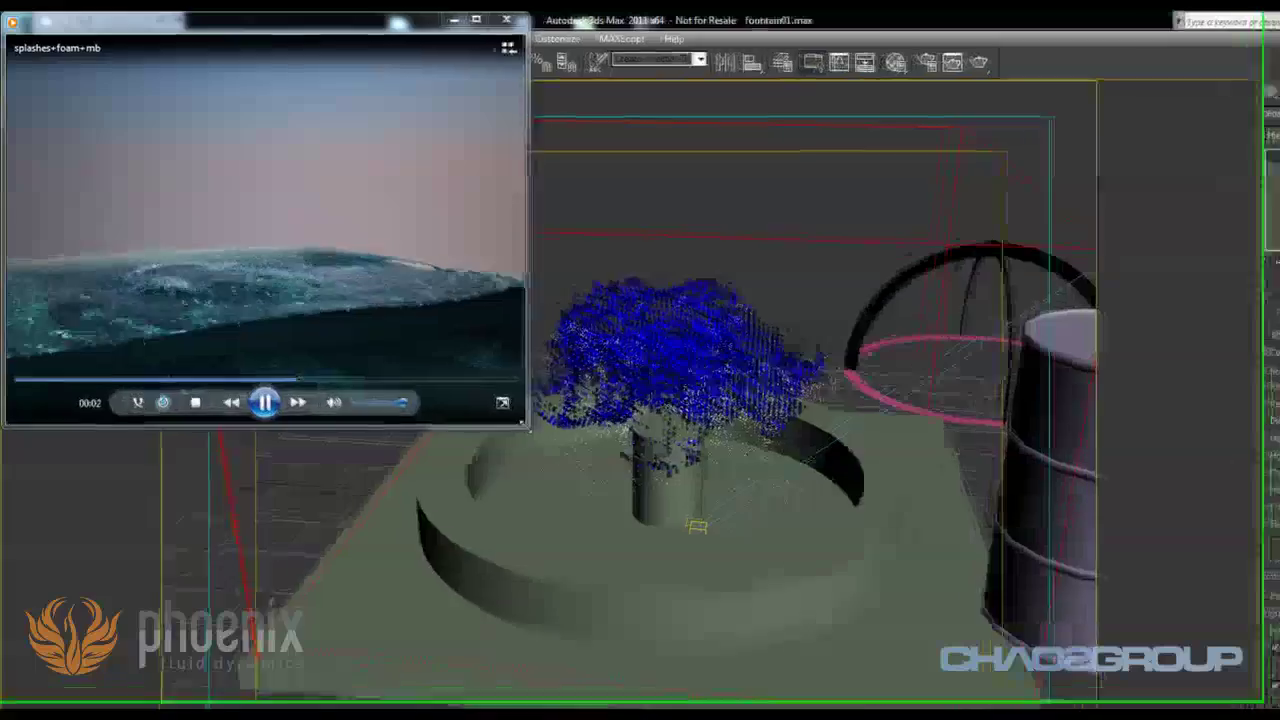